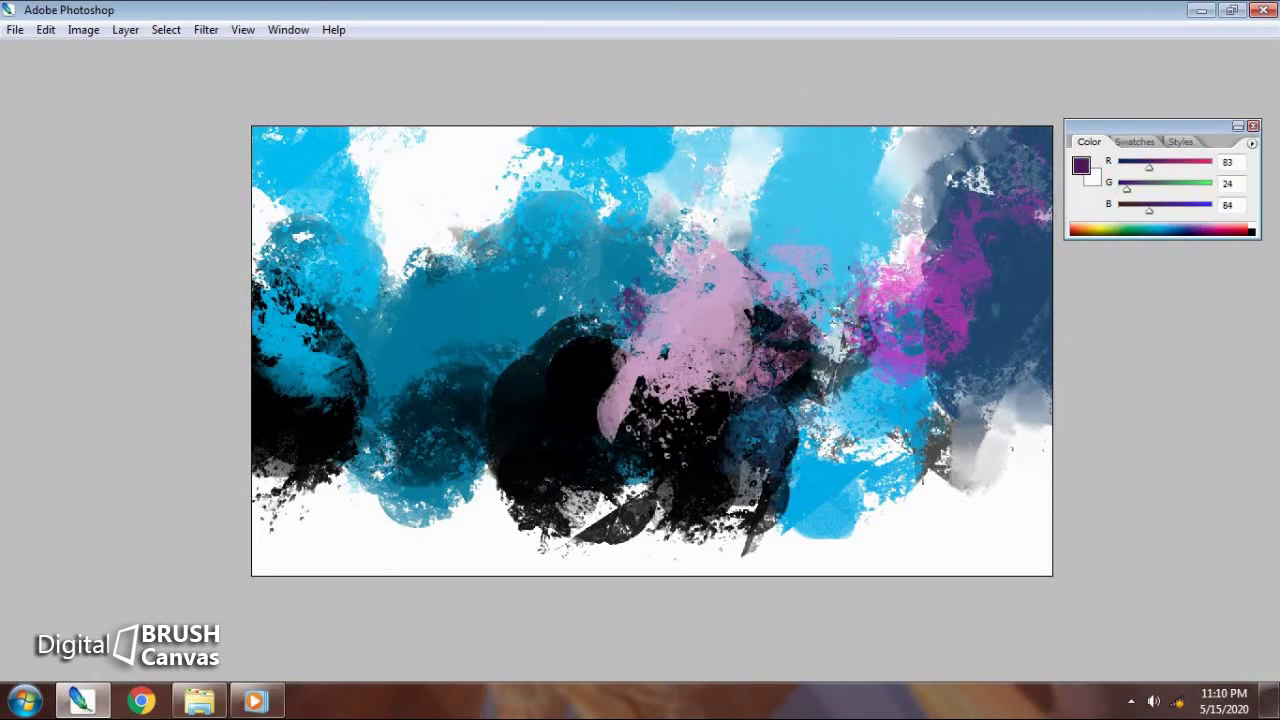
Mix a warm orange and brush mauve, orange and peach textures over the upper-left and left side.
{"action": "left_click_drag", "start_coordinate": [1172, 186], "coordinate": [1161, 186]}
{"action": "left_click_drag", "start_coordinate": [395, 270], "coordinate": [415, 355]}
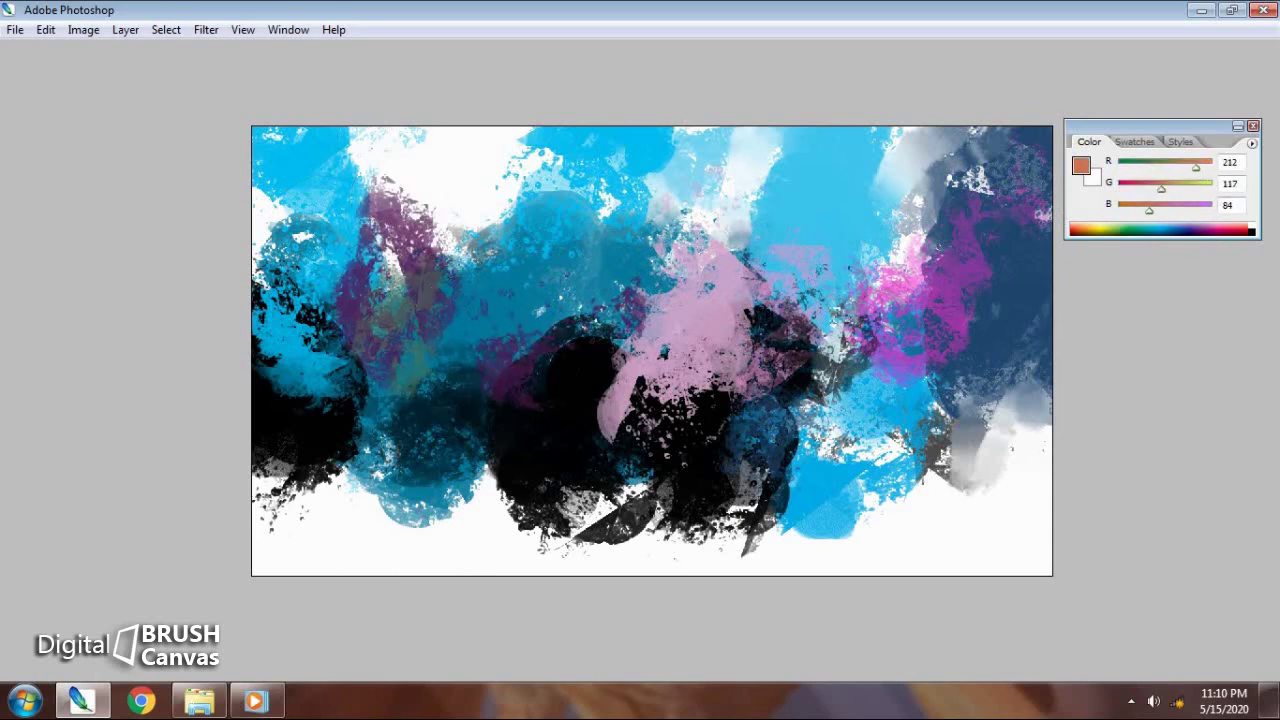
{"action": "left_click_drag", "start_coordinate": [420, 245], "coordinate": [440, 390]}
{"action": "left_click_drag", "start_coordinate": [310, 480], "coordinate": [330, 550]}
{"action": "left_click_drag", "start_coordinate": [430, 340], "coordinate": [390, 370]}
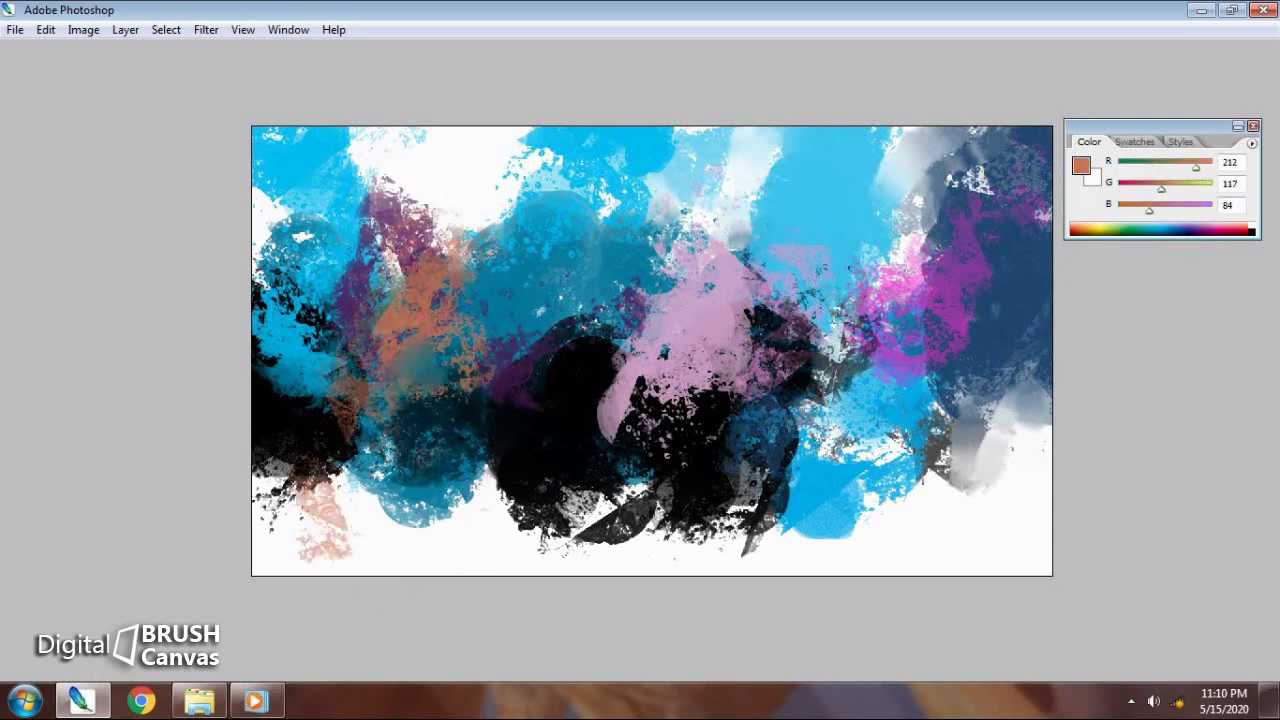
{"action": "mouse_move", "coordinate": [370, 165]}
{"action": "left_mouse_down"}
{"action": "mouse_move", "coordinate": [330, 300]}
{"action": "mouse_move", "coordinate": [386, 540]}
{"action": "left_mouse_up"}
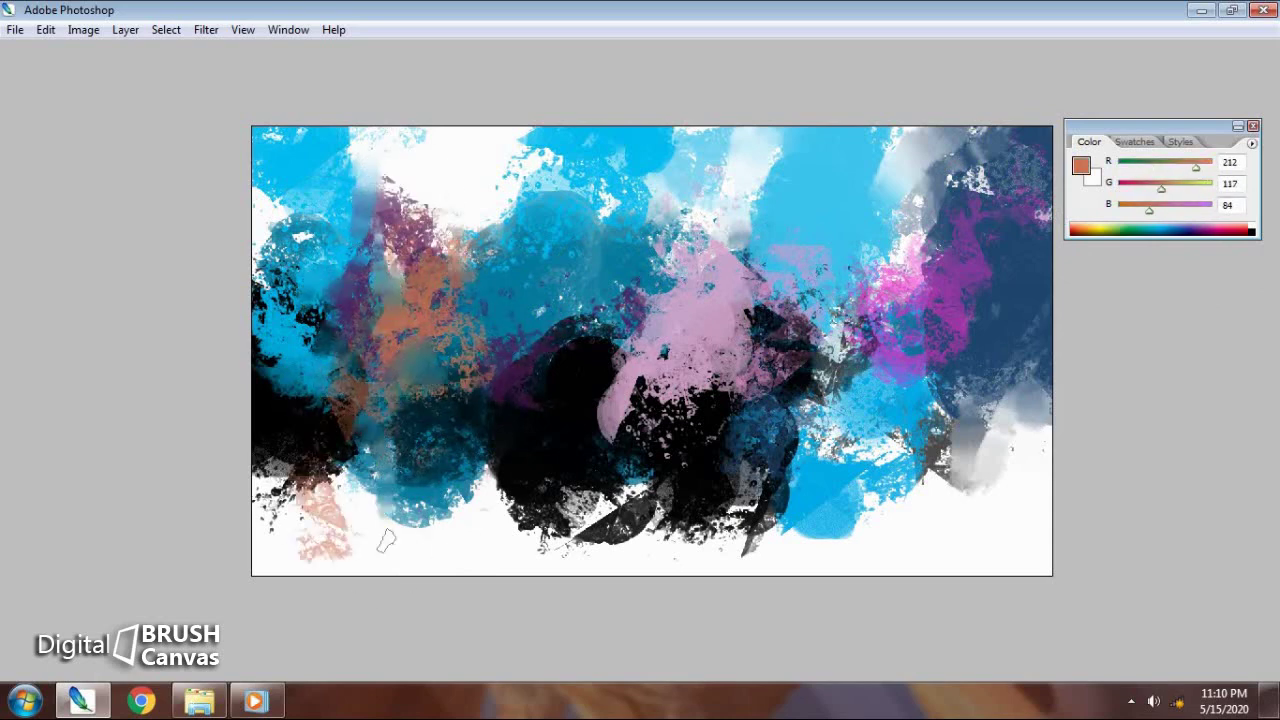
Paint pink strokes over the upper-left and mid-canvas, with a dark grey stroke and darker purple.
{"action": "left_click", "coordinate": [1236, 228]}
{"action": "left_click_drag", "start_coordinate": [480, 200], "coordinate": [383, 175]}
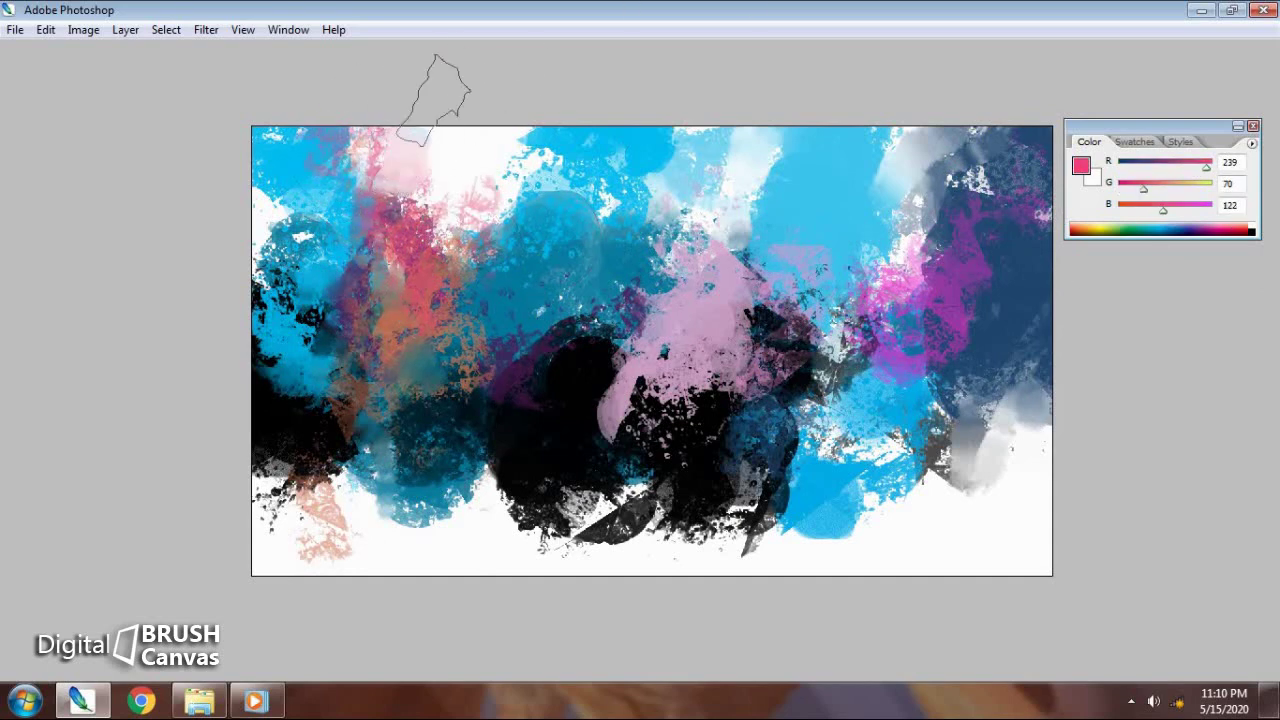
{"action": "left_click_drag", "start_coordinate": [430, 140], "coordinate": [500, 175]}
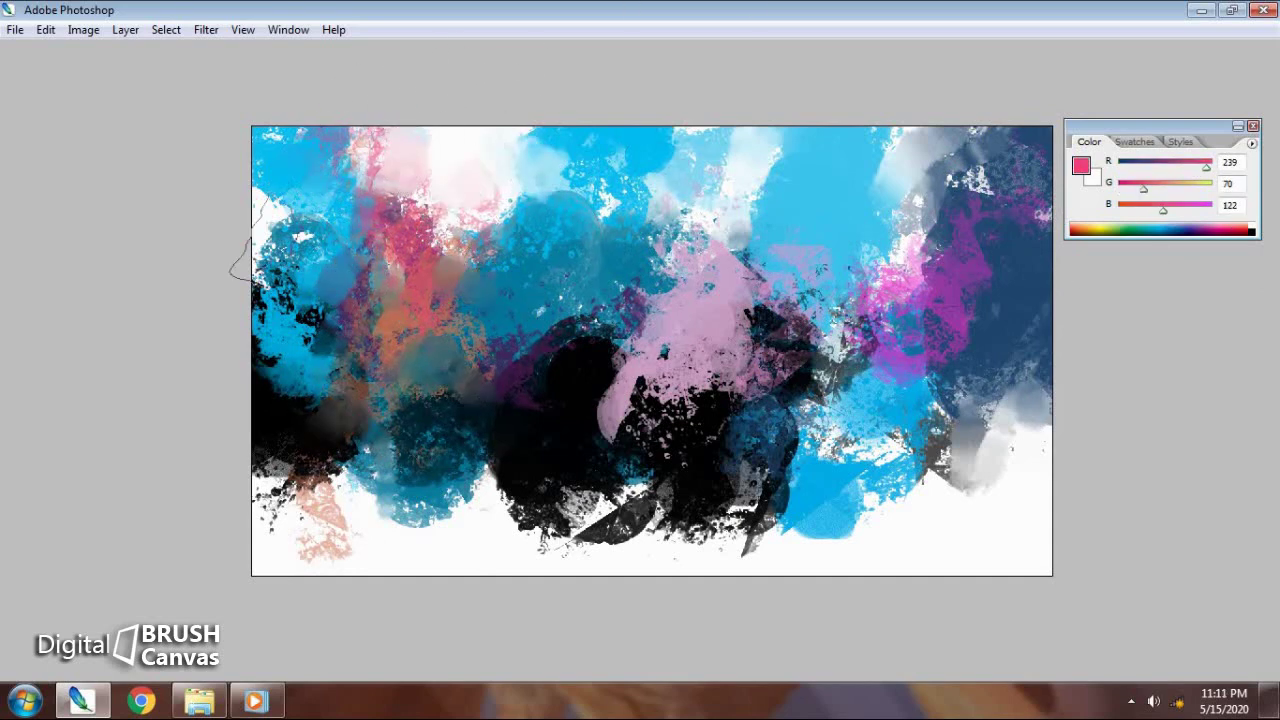
{"action": "left_click_drag", "start_coordinate": [600, 400], "coordinate": [630, 450]}
{"action": "mouse_move", "coordinate": [960, 220]}
{"action": "left_mouse_down"}
{"action": "mouse_move", "coordinate": [990, 300]}
{"action": "mouse_move", "coordinate": [990, 185]}
{"action": "left_mouse_up"}
{"action": "left_click_drag", "start_coordinate": [530, 340], "coordinate": [514, 371]}
{"action": "left_click_drag", "start_coordinate": [400, 329], "coordinate": [270, 390]}
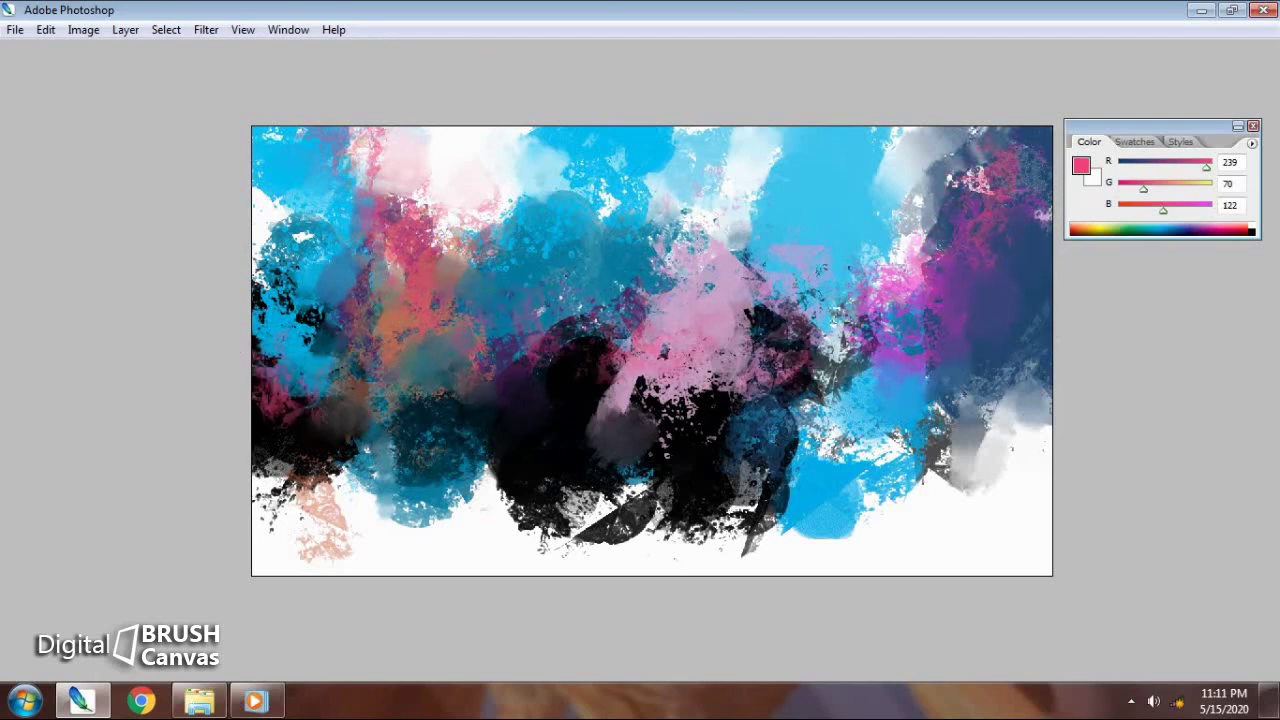
Soften the upper-right corner with white paint.
{"action": "left_click", "coordinate": [697, 213], "text": "alt"}
{"action": "left_click", "coordinate": [663, 143], "text": "alt"}
{"action": "left_click_drag", "start_coordinate": [930, 196], "coordinate": [935, 135]}
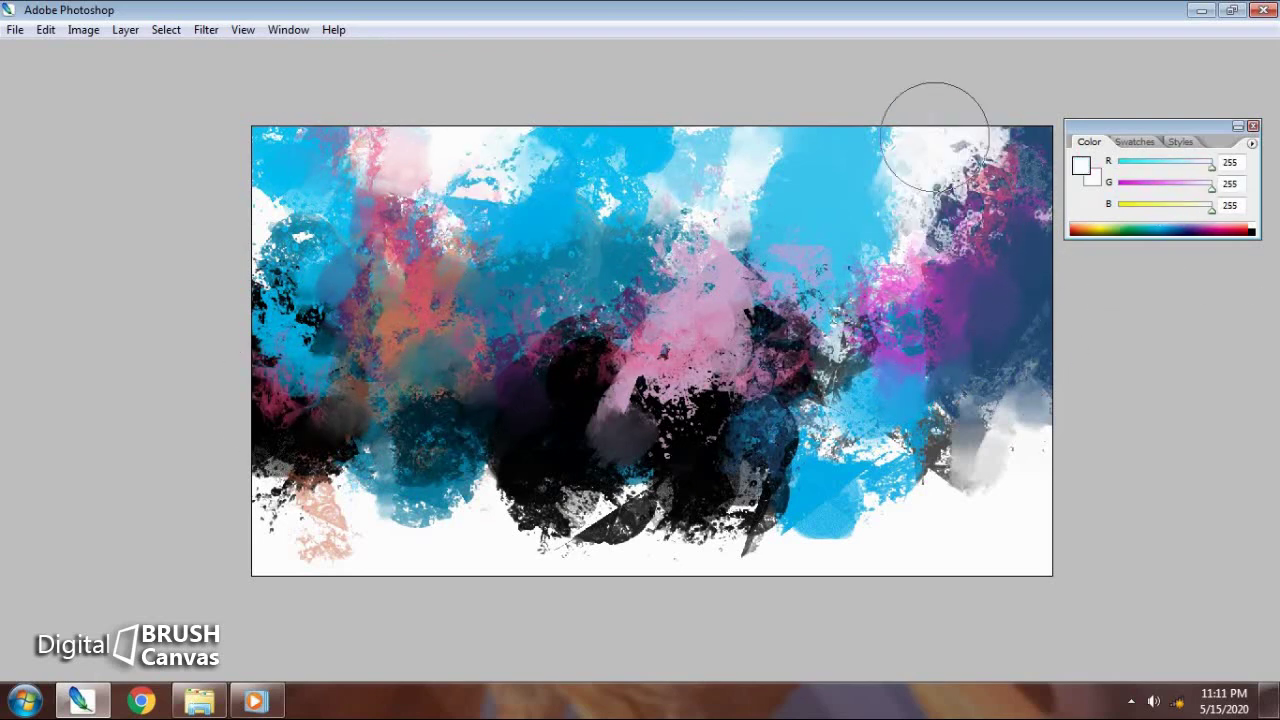
Wash sky blue and light blue over the upper-right, centre and dark left patch.
{"action": "left_click", "coordinate": [1170, 222]}
{"action": "left_click_drag", "start_coordinate": [880, 300], "coordinate": [1040, 410]}
{"action": "left_click_drag", "start_coordinate": [538, 368], "coordinate": [467, 375]}
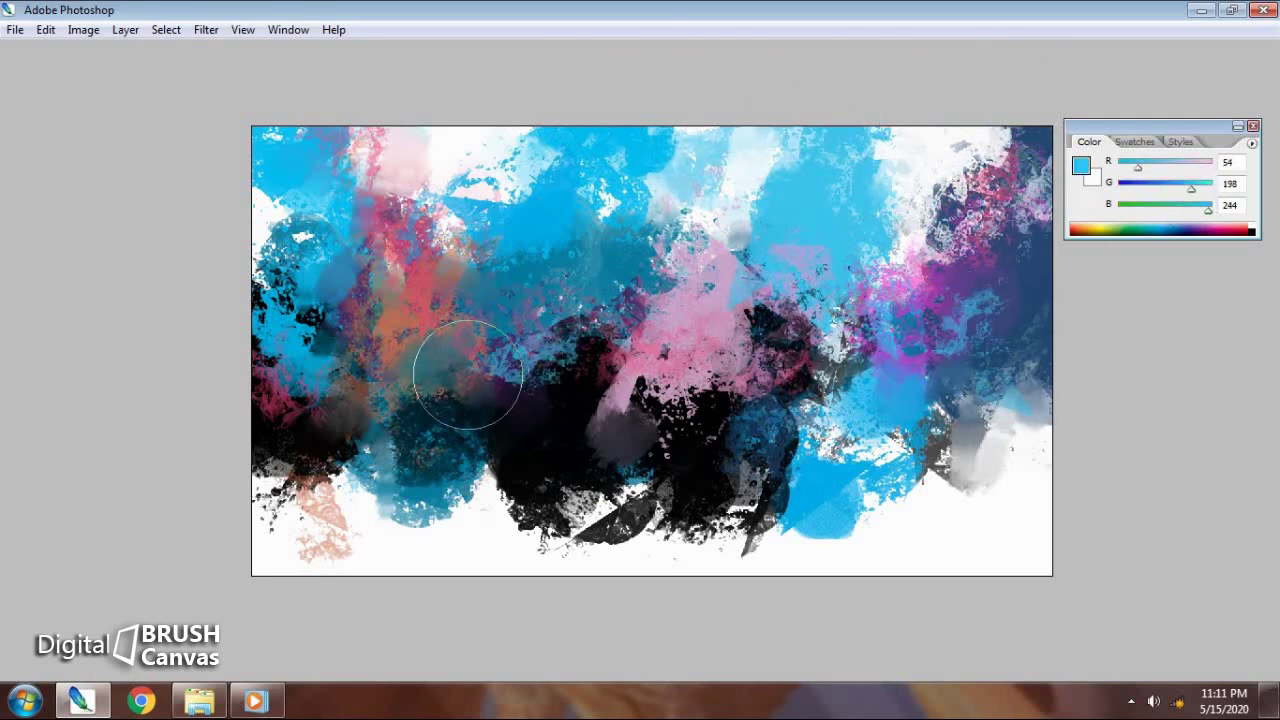
{"action": "left_click_drag", "start_coordinate": [1186, 191], "coordinate": [1184, 191]}
{"action": "mouse_move", "coordinate": [600, 300]}
{"action": "left_mouse_down"}
{"action": "mouse_move", "coordinate": [471, 314]}
{"action": "mouse_move", "coordinate": [443, 157]}
{"action": "mouse_move", "coordinate": [243, 214]}
{"action": "mouse_move", "coordinate": [352, 320]}
{"action": "mouse_move", "coordinate": [295, 285]}
{"action": "left_mouse_up"}
{"action": "left_click_drag", "start_coordinate": [400, 180], "coordinate": [520, 140]}
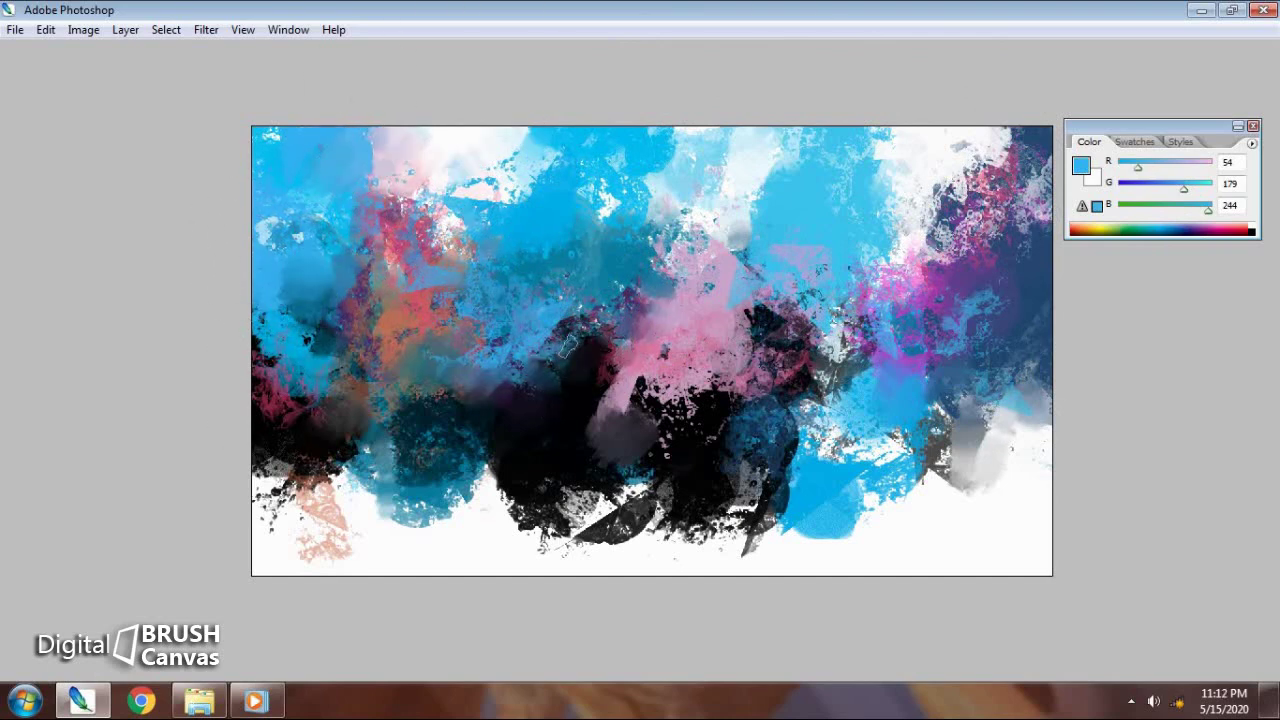
Add light cyan and deeper blue strokes across the upper-left and lower-left.
{"action": "left_click_drag", "start_coordinate": [1184, 189], "coordinate": [1213, 189]}
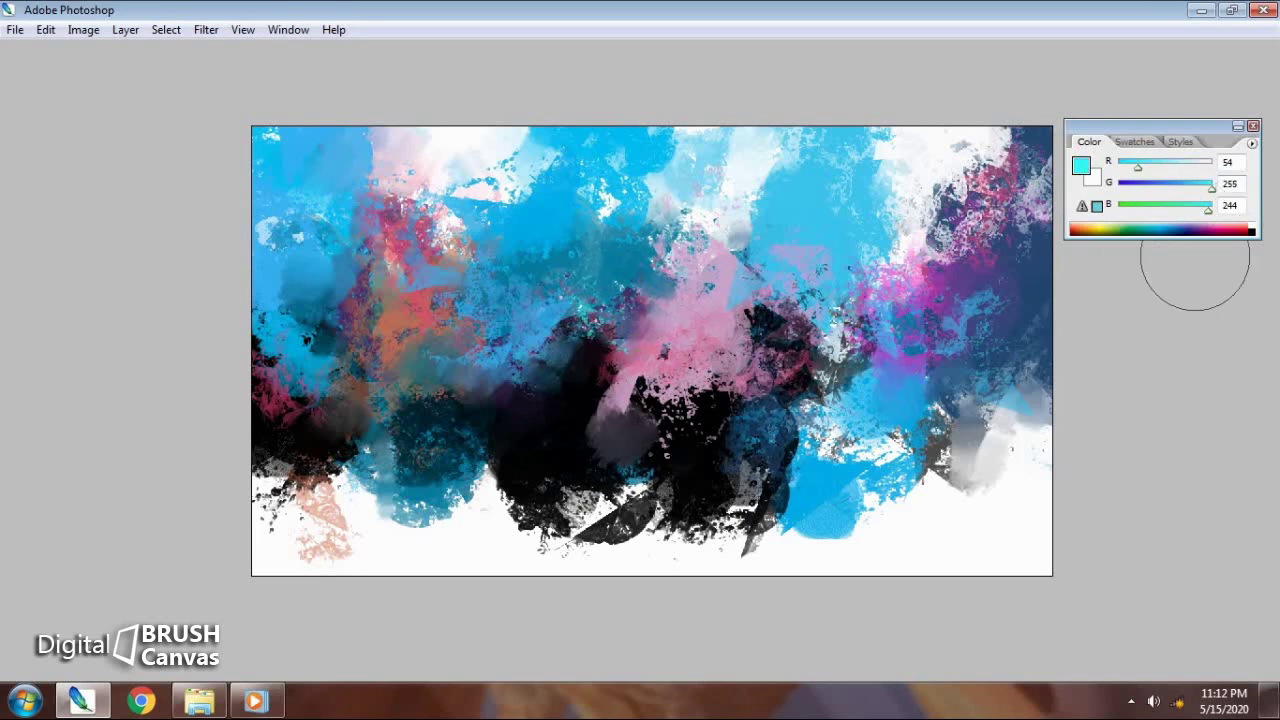
{"action": "left_click", "coordinate": [1170, 232]}
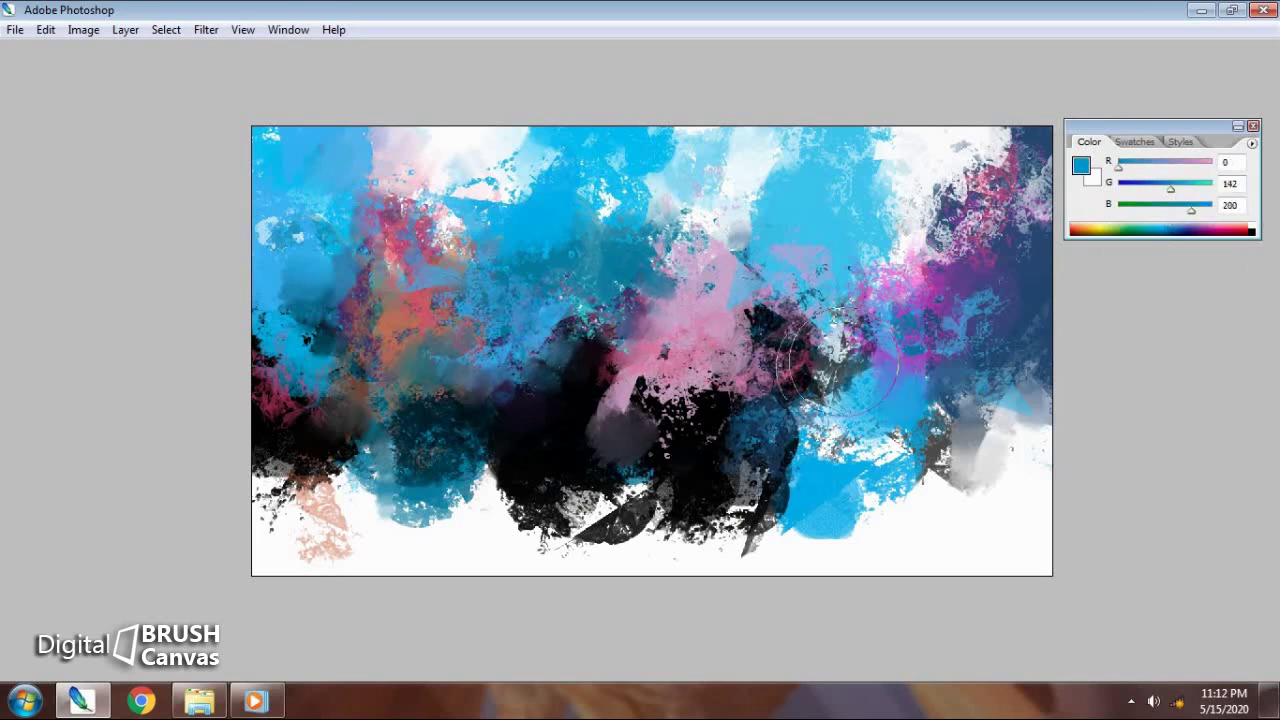
{"action": "left_click", "coordinate": [690, 245], "text": "alt"}
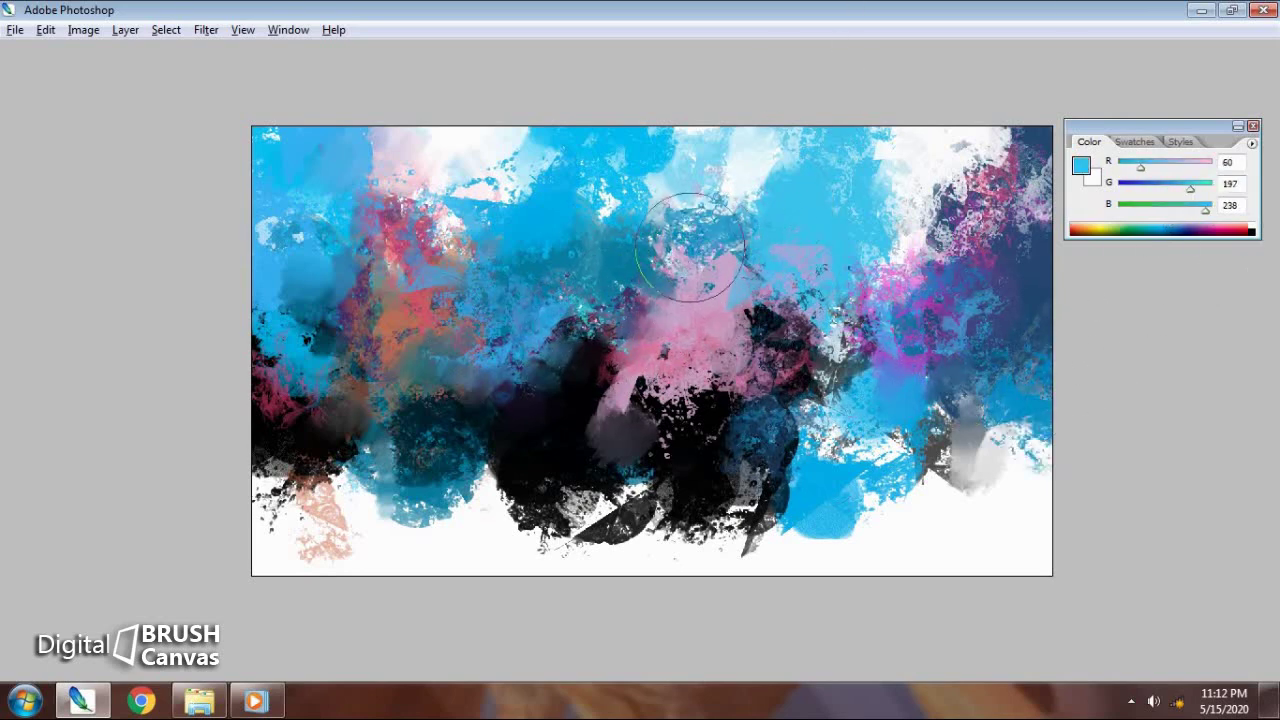
{"action": "left_click_drag", "start_coordinate": [540, 150], "coordinate": [430, 250]}
{"action": "left_click_drag", "start_coordinate": [1190, 189], "coordinate": [1213, 189]}
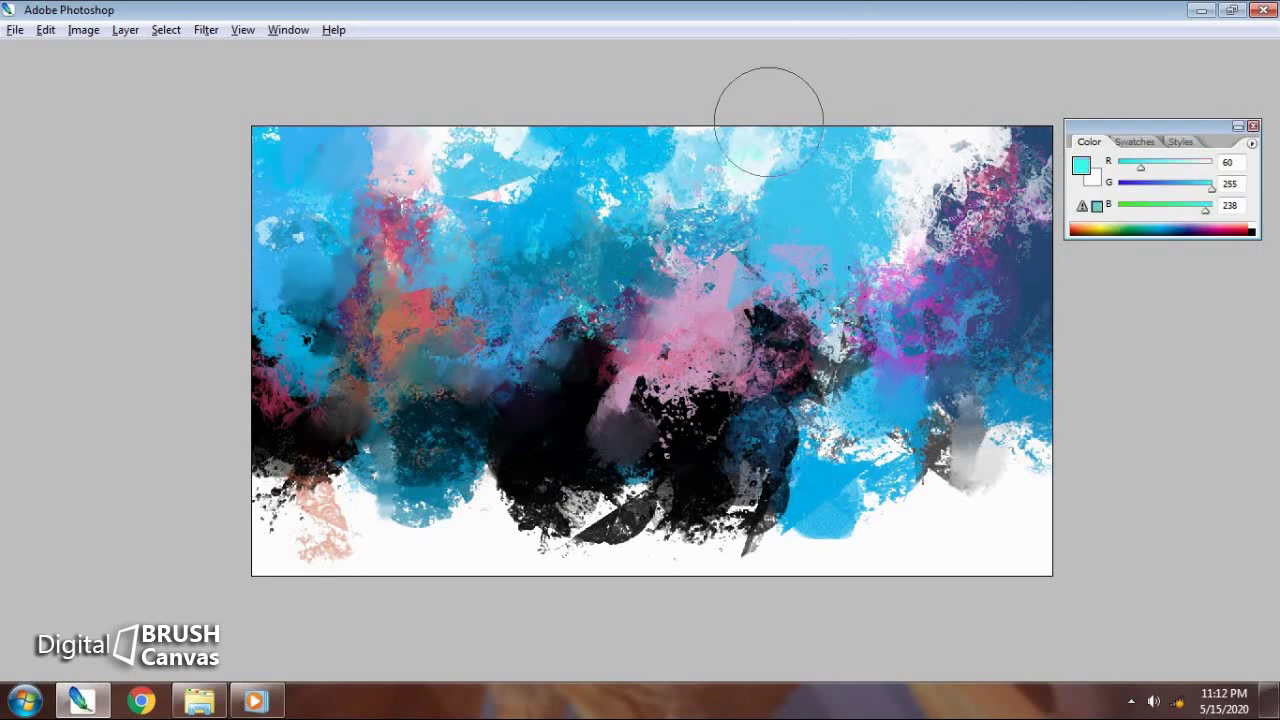
{"action": "left_click_drag", "start_coordinate": [700, 530], "coordinate": [265, 510]}
Paint pale pink patches along the bottom band.
{"action": "left_click", "coordinate": [1228, 227]}
{"action": "left_click_drag", "start_coordinate": [910, 500], "coordinate": [800, 540]}
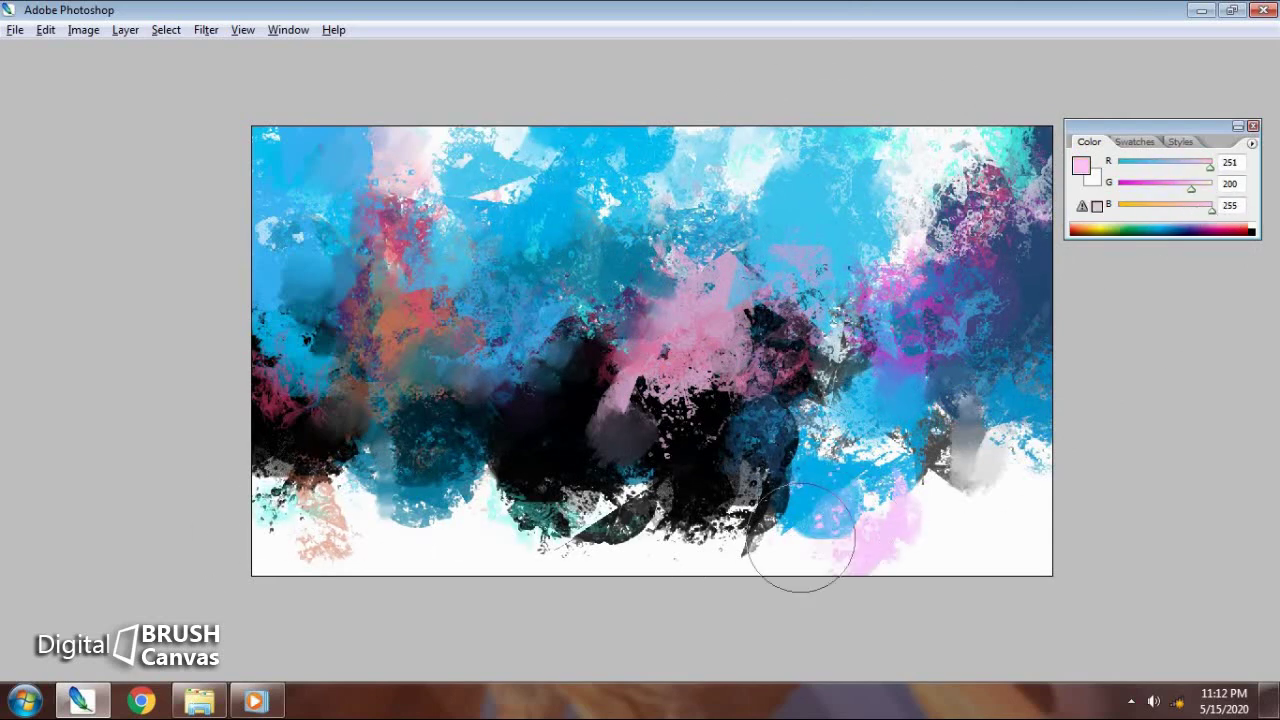
{"action": "left_click_drag", "start_coordinate": [1000, 460], "coordinate": [1040, 440]}
{"action": "left_click_drag", "start_coordinate": [490, 510], "coordinate": [260, 535]}
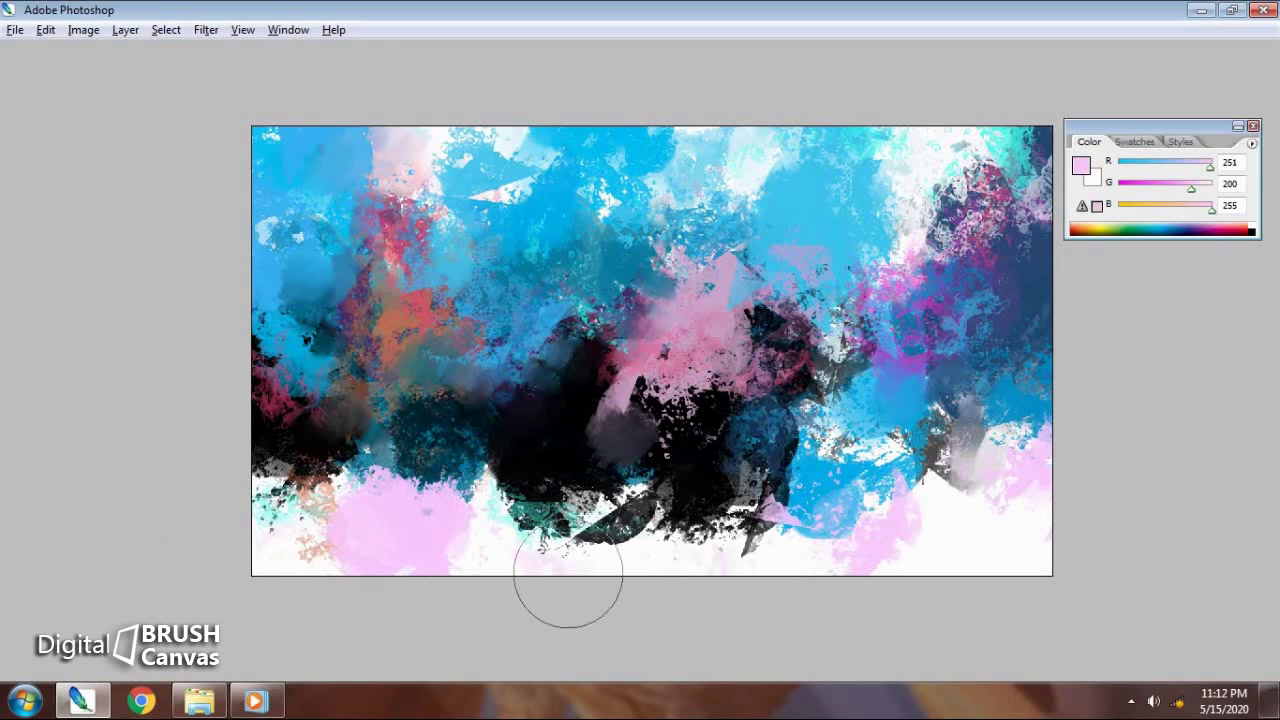
Add deep pink patches at the lower right and lower left, plus beige texture on the left.
{"action": "left_click", "coordinate": [1230, 227]}
{"action": "left_click_drag", "start_coordinate": [870, 520], "coordinate": [825, 560]}
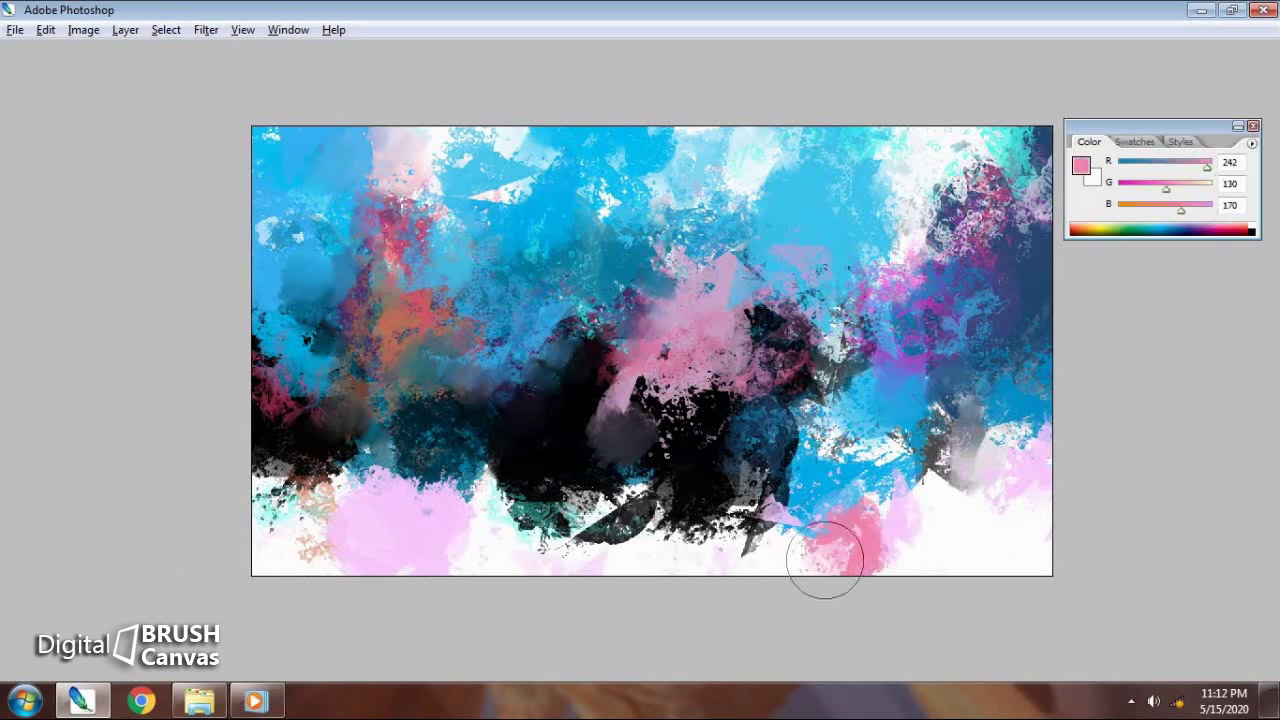
{"action": "left_click_drag", "start_coordinate": [430, 575], "coordinate": [340, 545]}
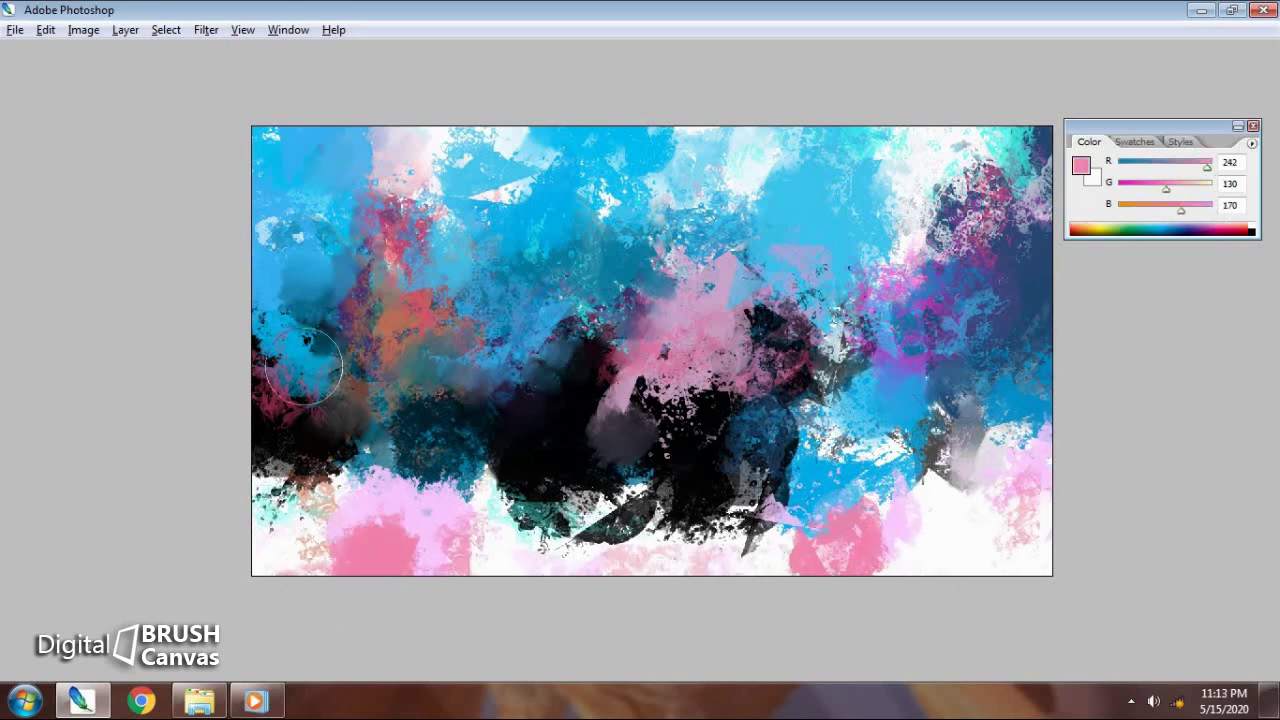
{"action": "left_click_drag", "start_coordinate": [314, 329], "coordinate": [290, 350]}
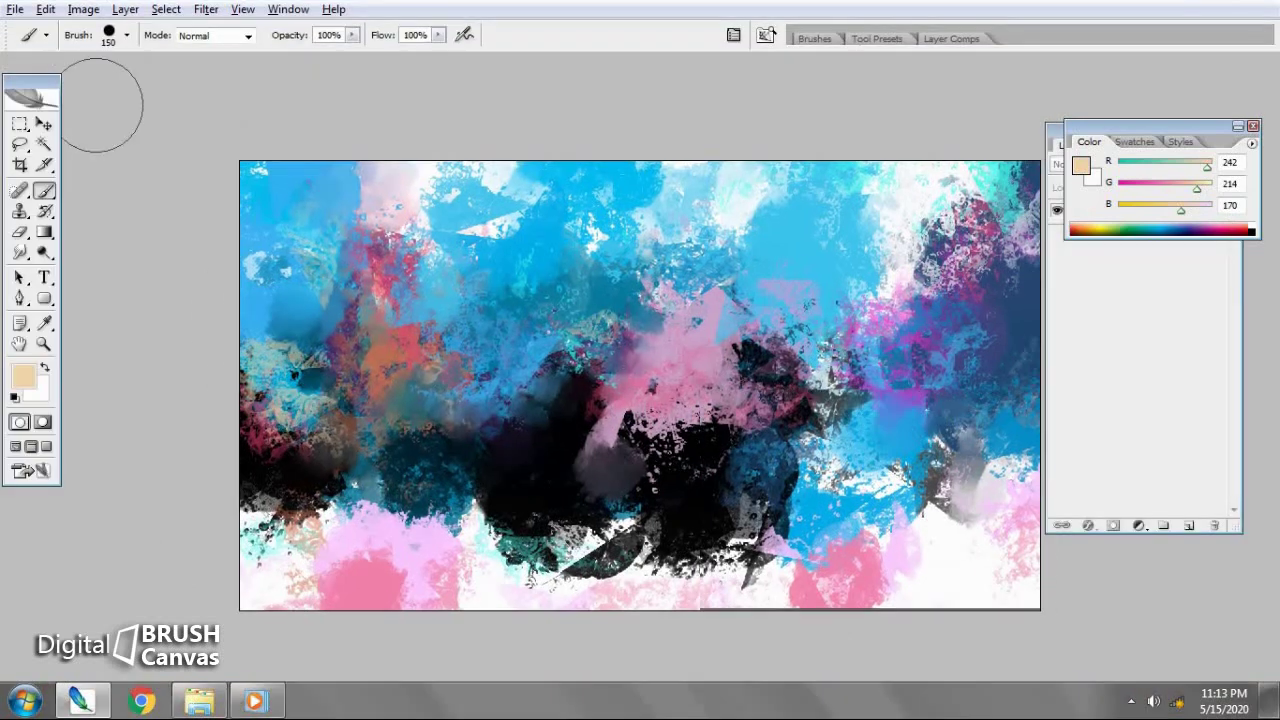
Apply the saved brush preset from the Tool Preset picker.
{"action": "key", "text": "Tab"}
{"action": "left_click", "coordinate": [45, 35]}
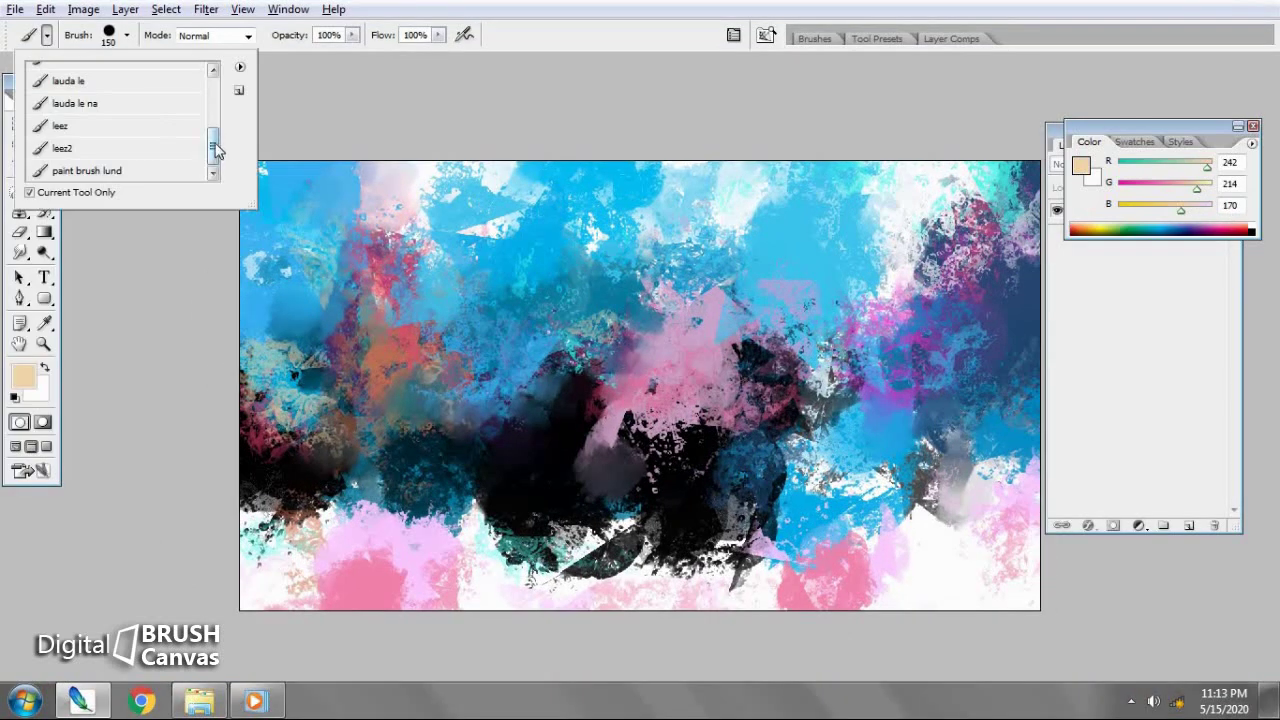
{"action": "left_click", "coordinate": [68, 117]}
{"action": "key", "text": "Return"}
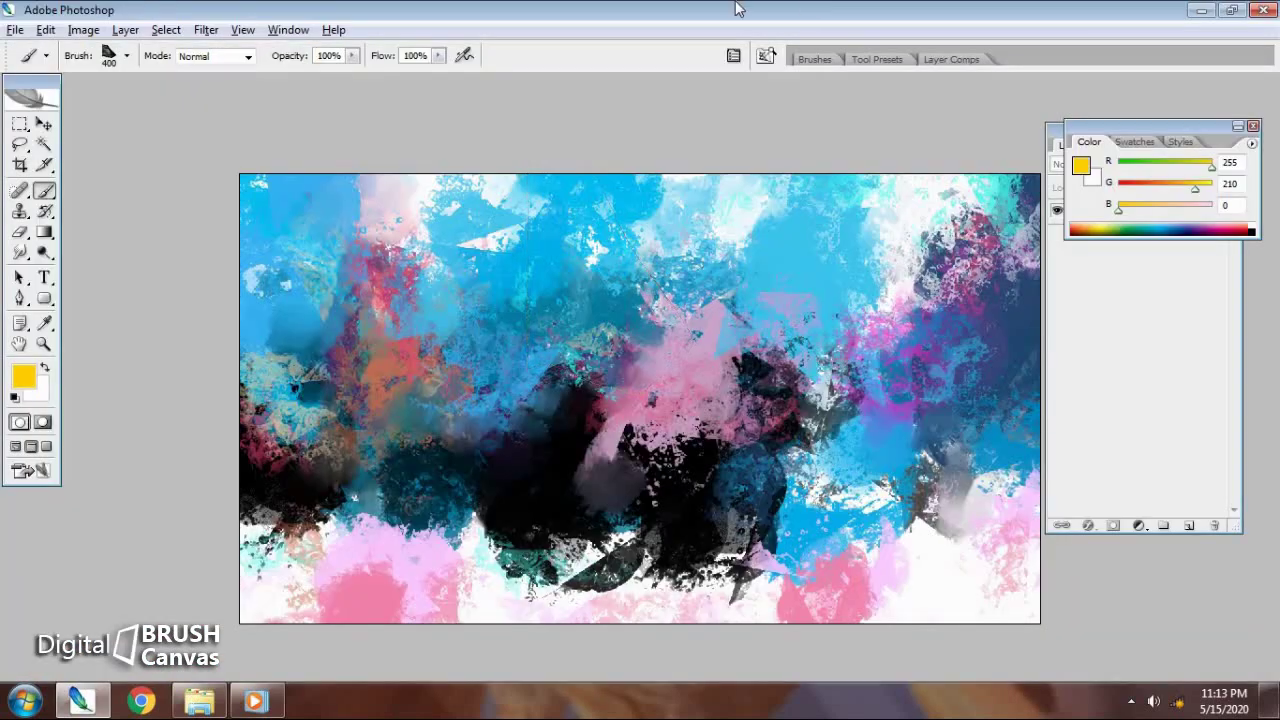
{"action": "key", "text": "Tab"}
{"action": "key", "text": "F6"}
Fill angular pale yellow shards across the upper-left and centre.
{"action": "left_click", "coordinate": [440, 265]}
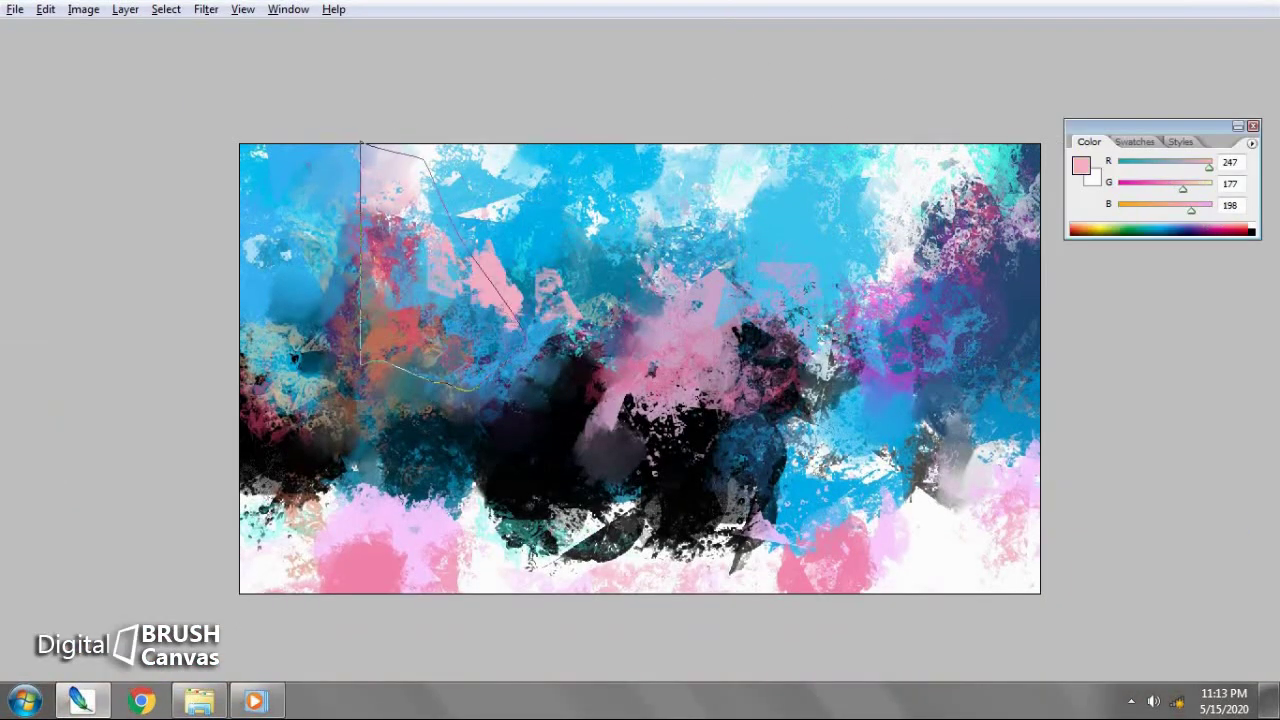
{"action": "left_click_drag", "start_coordinate": [1118, 210], "coordinate": [1176, 209]}
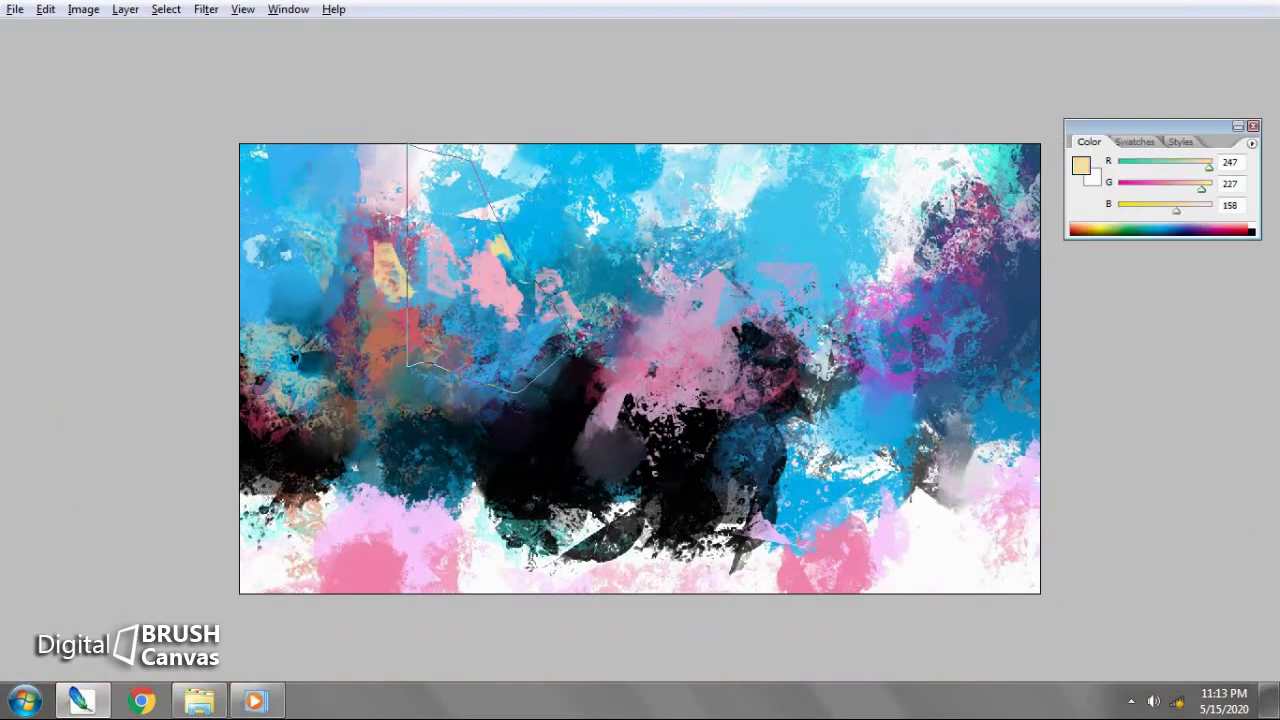
{"action": "left_click_drag", "start_coordinate": [405, 330], "coordinate": [480, 420]}
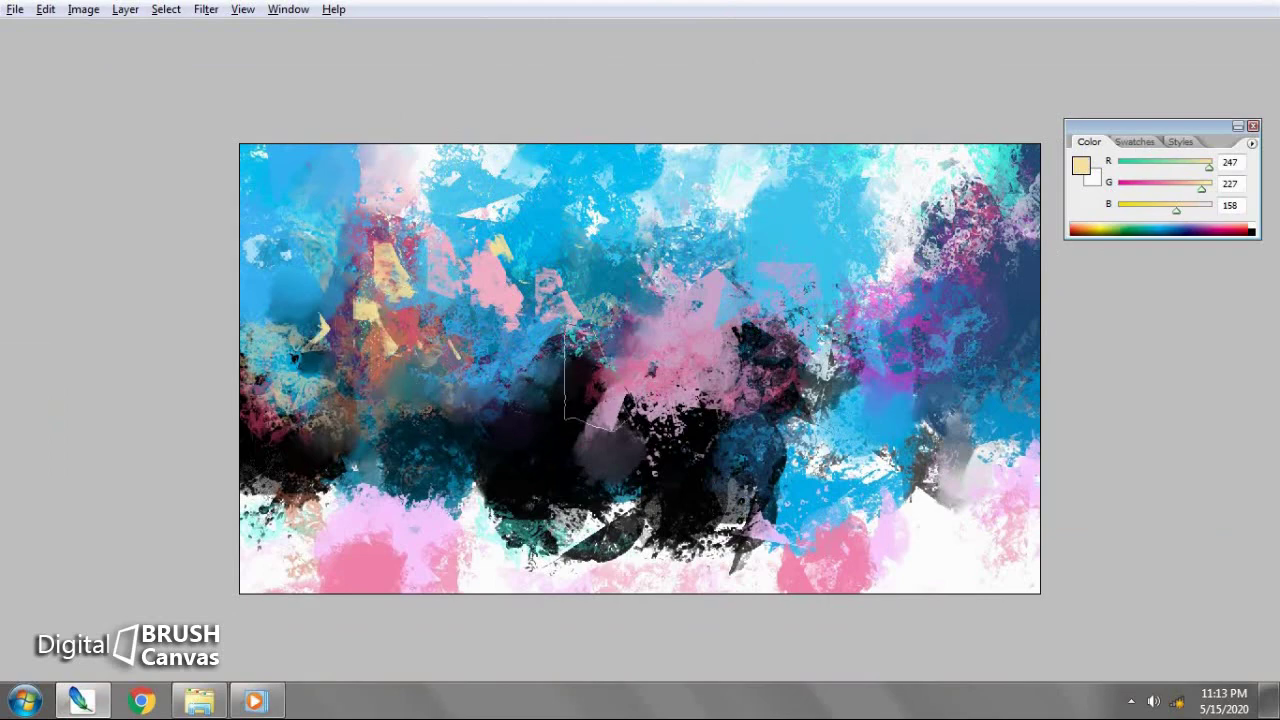
{"action": "left_click_drag", "start_coordinate": [570, 330], "coordinate": [640, 420]}
{"action": "left_click_drag", "start_coordinate": [600, 380], "coordinate": [655, 445]}
Pick a dark blue paint colour and view the canvas at full size.
{"action": "left_click", "coordinate": [600, 400], "text": "alt"}
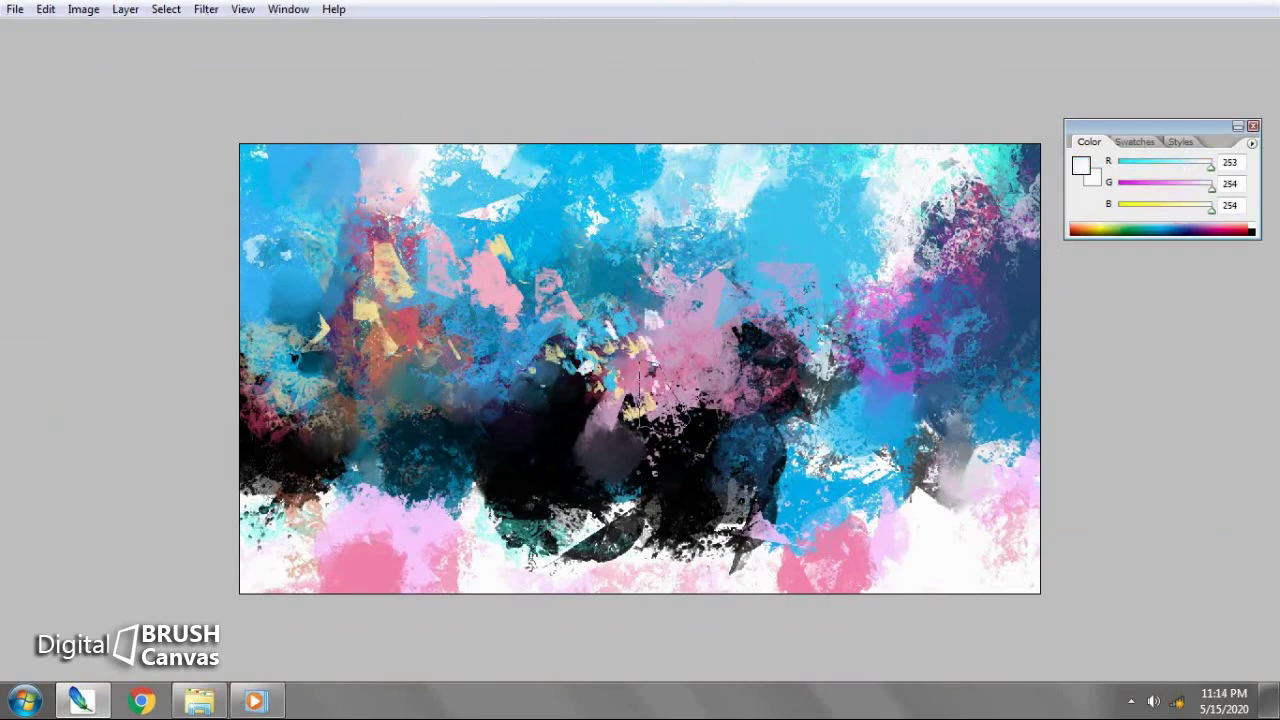
{"action": "key", "text": "ctrl+plus"}
{"action": "left_click", "coordinate": [604, 408], "text": "alt"}
Fill dark blue and pale yellow textured shapes in the middle of the canvas.
{"action": "key", "text": "alt+BackSpace"}
{"action": "left_click_drag", "start_coordinate": [450, 340], "coordinate": [445, 390]}
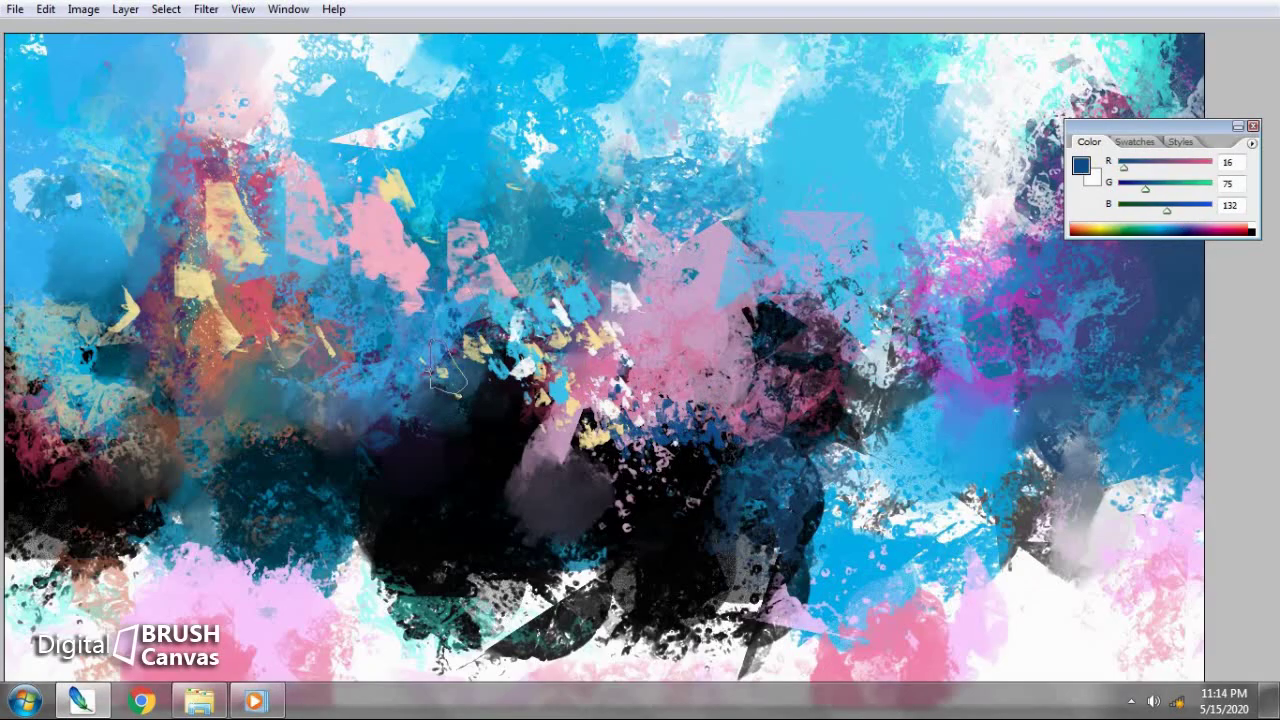
{"action": "left_click", "coordinate": [1110, 225]}
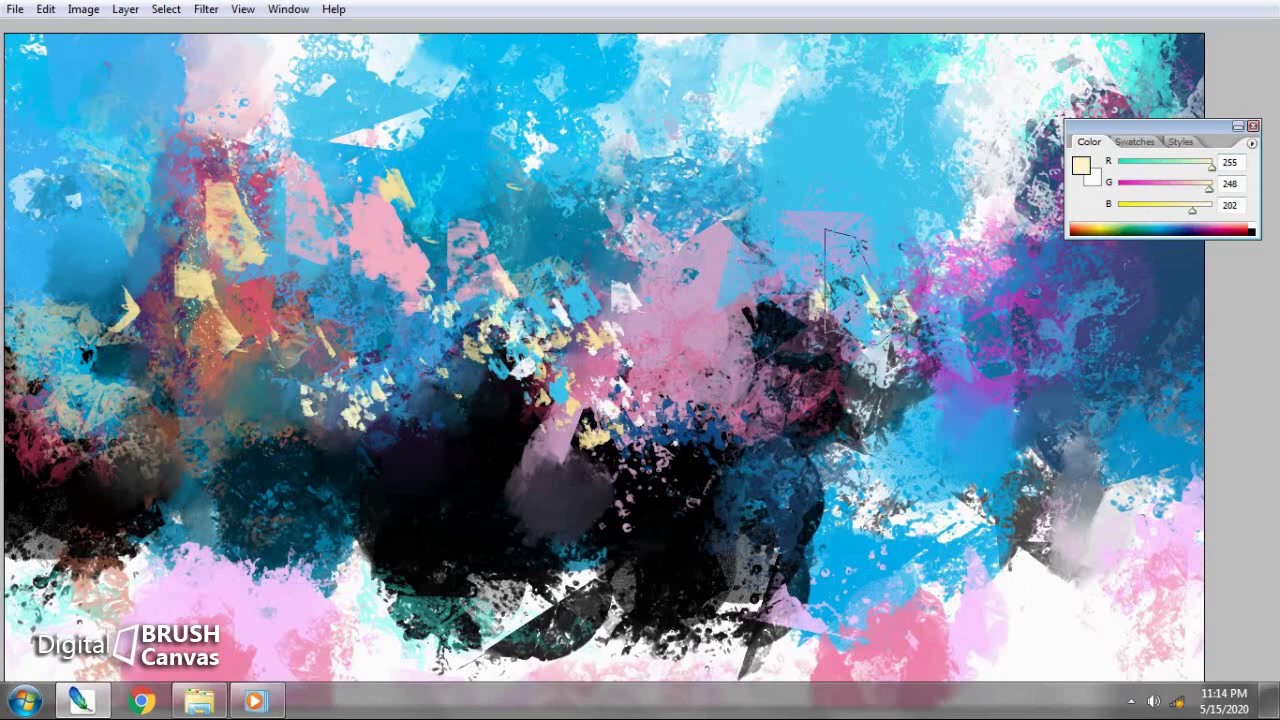
{"action": "key", "text": "alt+BackSpace"}
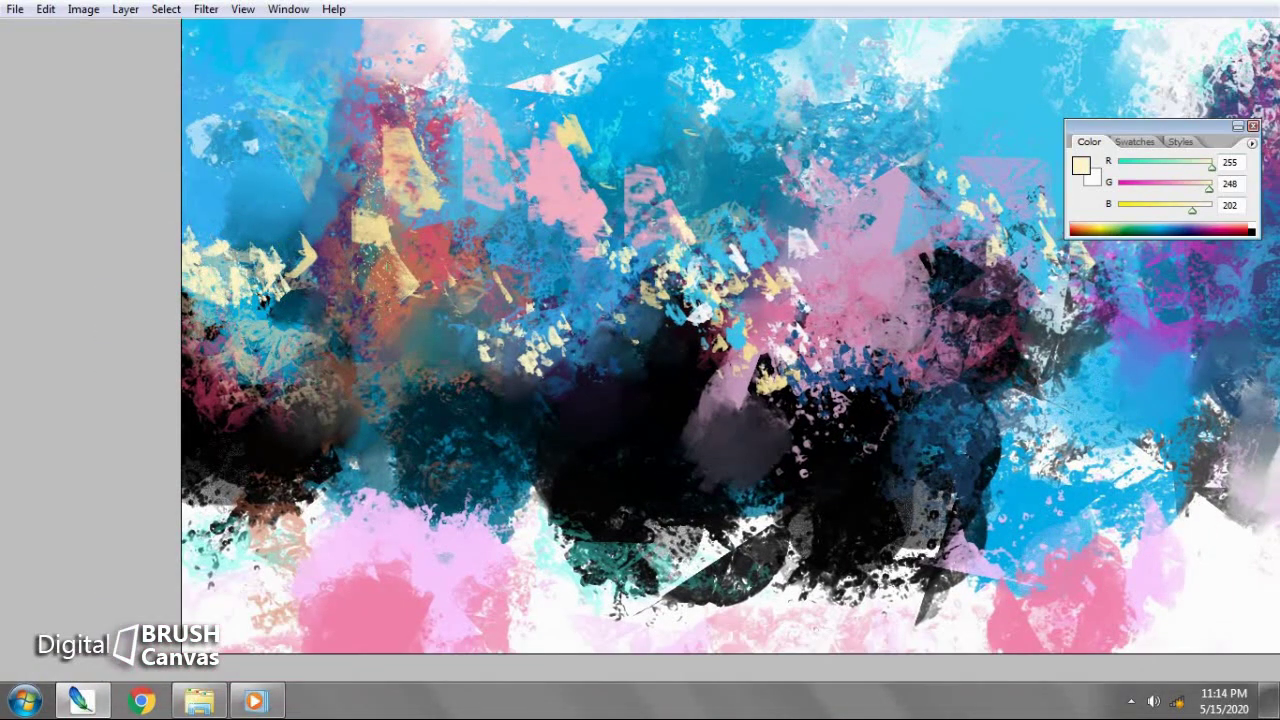
{"action": "left_click_drag", "start_coordinate": [556, 405], "coordinate": [556, 488]}
Zoom out to the whole painting and add lighter blue strokes at the upper right.
{"action": "left_click_drag", "start_coordinate": [860, 247], "coordinate": [530, 207]}
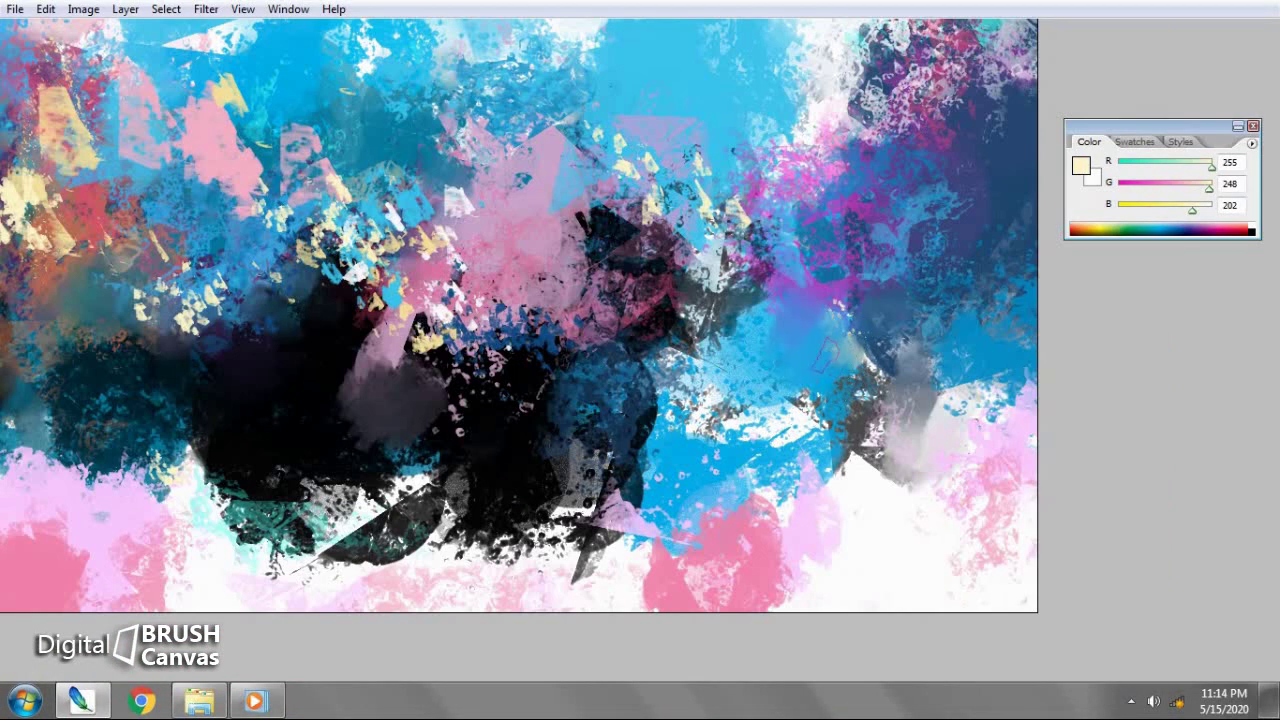
{"action": "left_click_drag", "start_coordinate": [350, 284], "coordinate": [458, 250]}
{"action": "left_click_drag", "start_coordinate": [540, 260], "coordinate": [630, 375]}
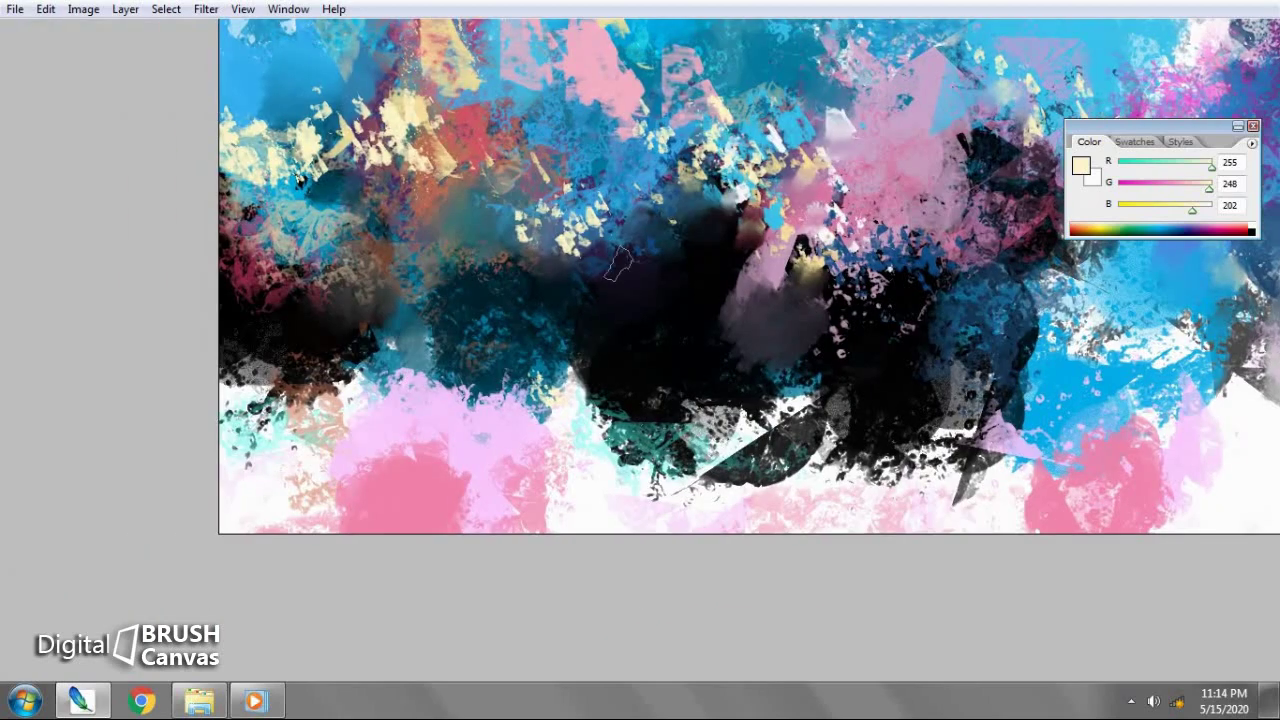
{"action": "left_click_drag", "start_coordinate": [230, 180], "coordinate": [437, 202]}
{"action": "key", "text": "ctrl+minus"}
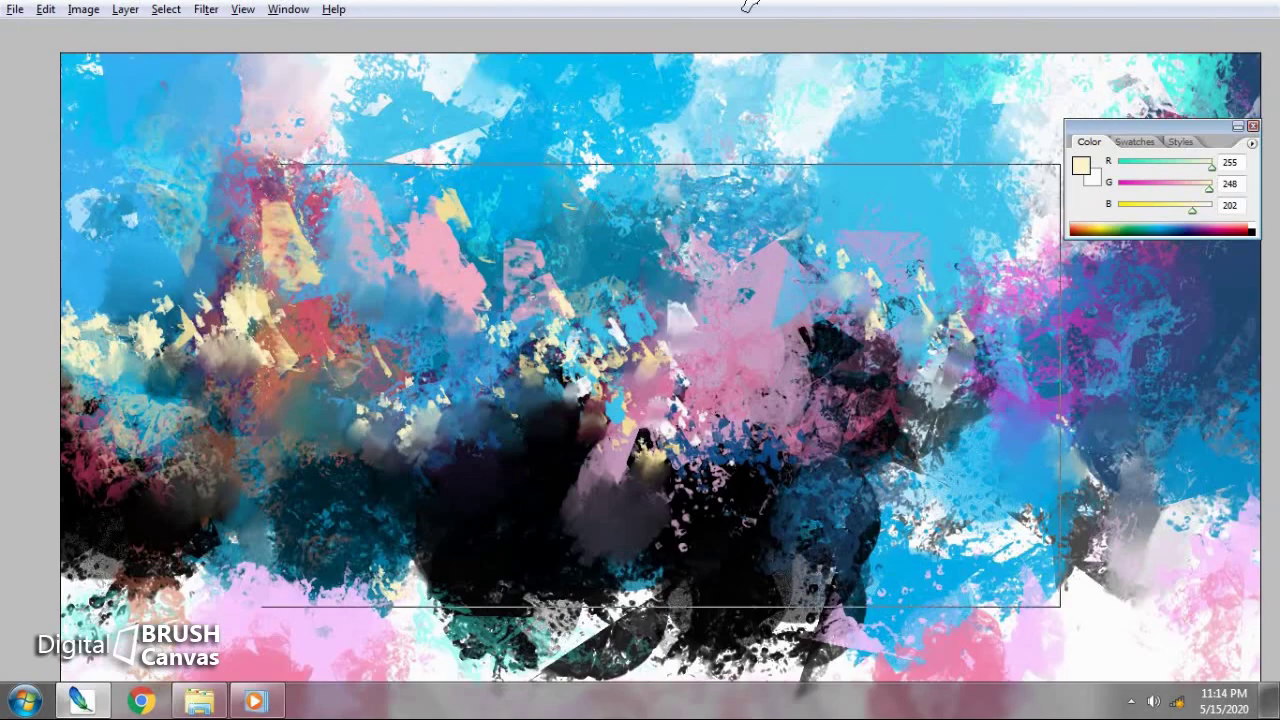
{"action": "left_click_drag", "start_coordinate": [943, 55], "coordinate": [820, 200]}
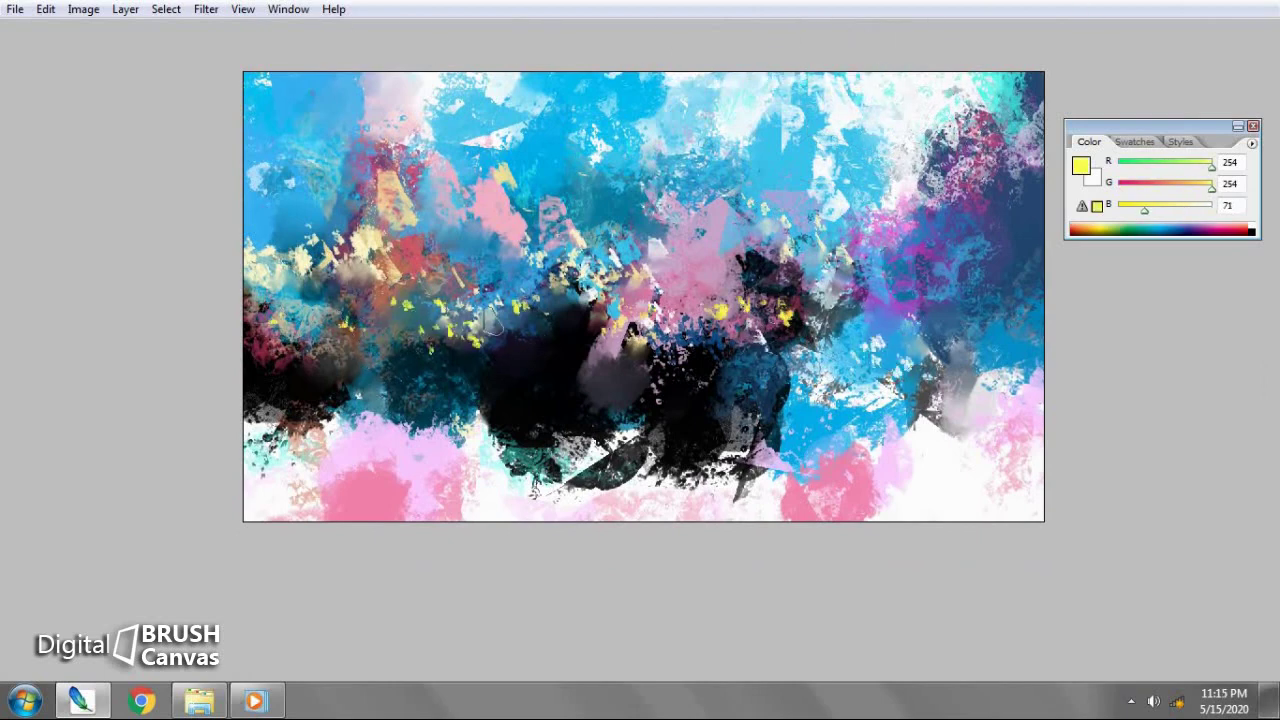
Pick pink, then white, while zooming in and back out on the painting.
{"action": "left_click", "coordinate": [1234, 228]}
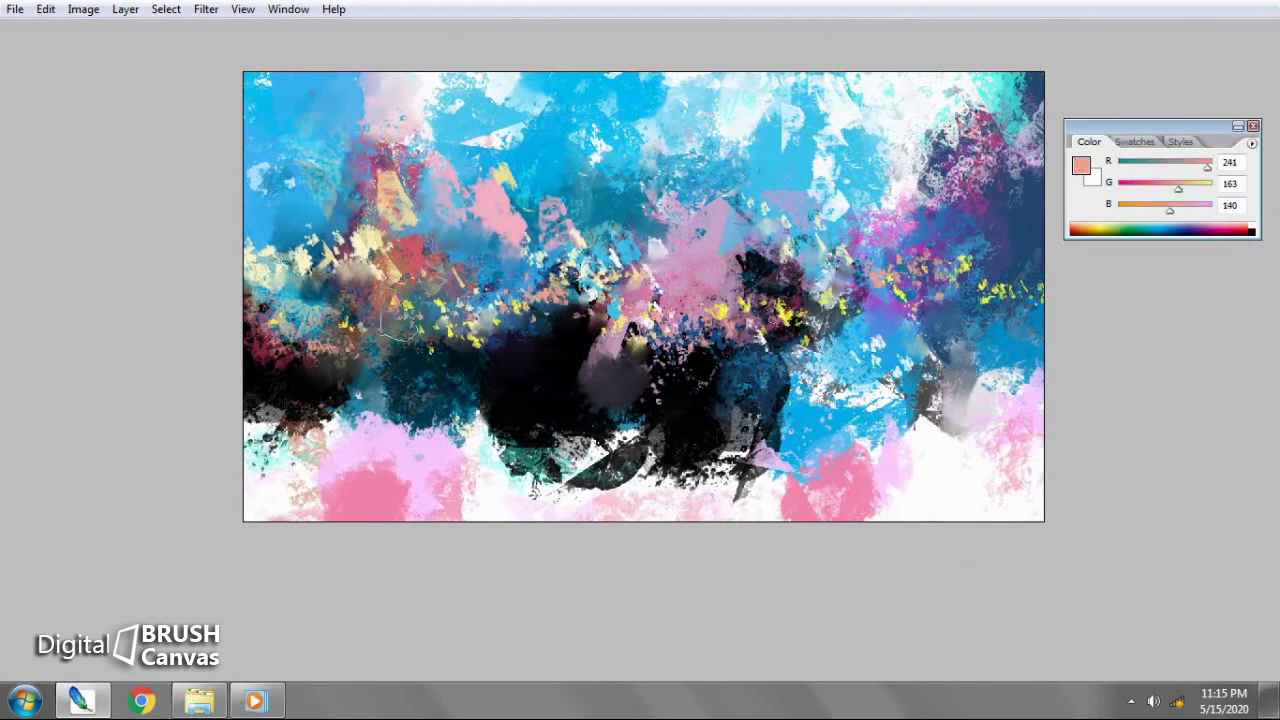
{"action": "left_click", "coordinate": [957, 471]}
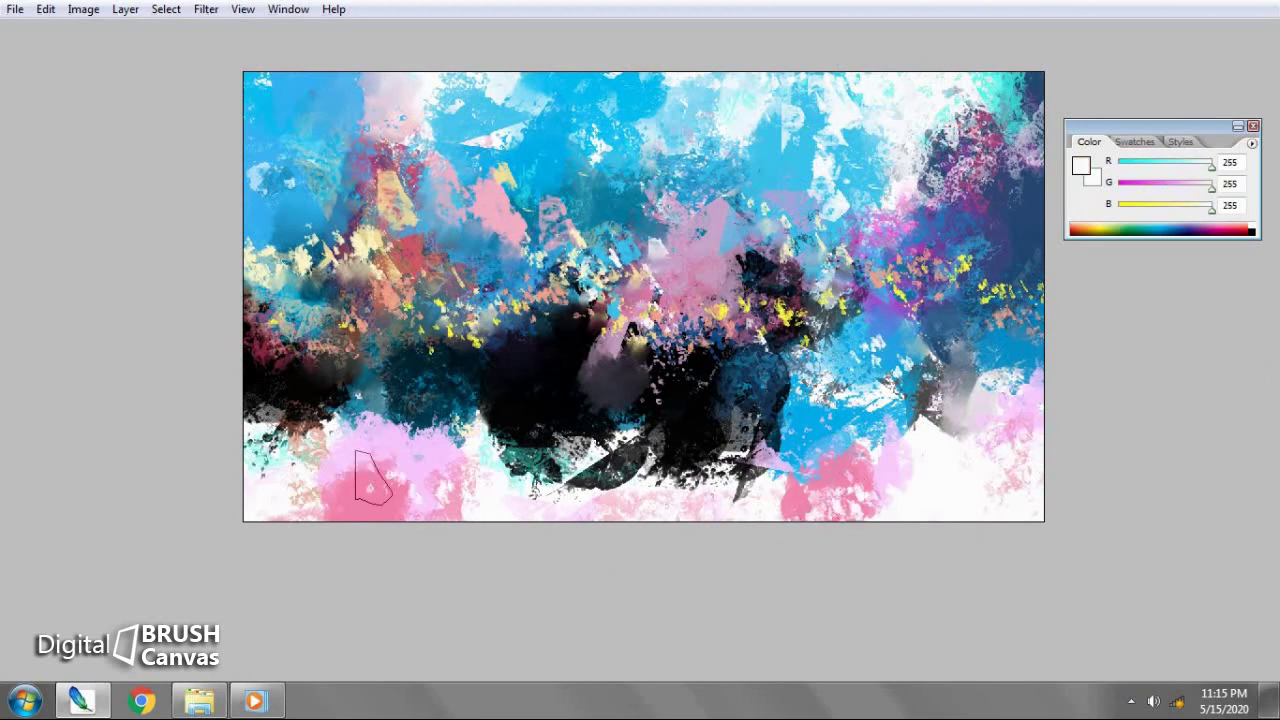
{"action": "key", "text": "ctrl+equal"}
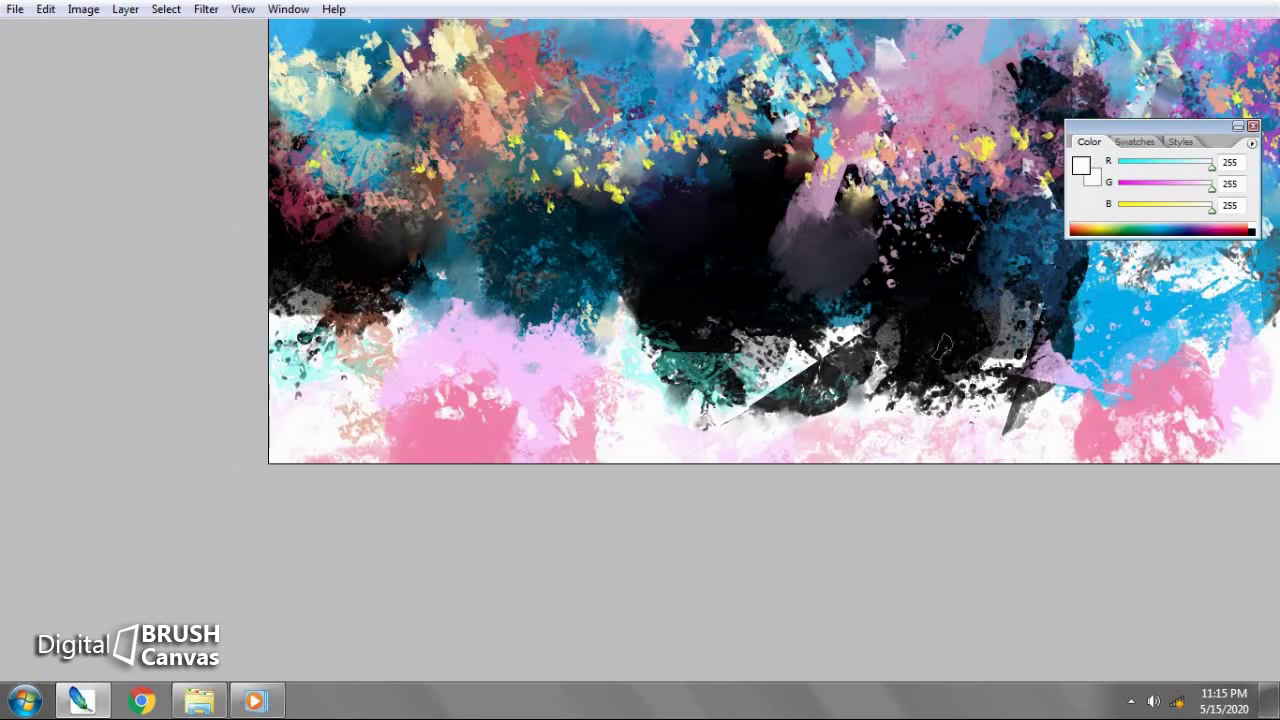
{"action": "scroll", "coordinate": [1006, 360], "scroll_direction": "up", "scroll_amount": 5}
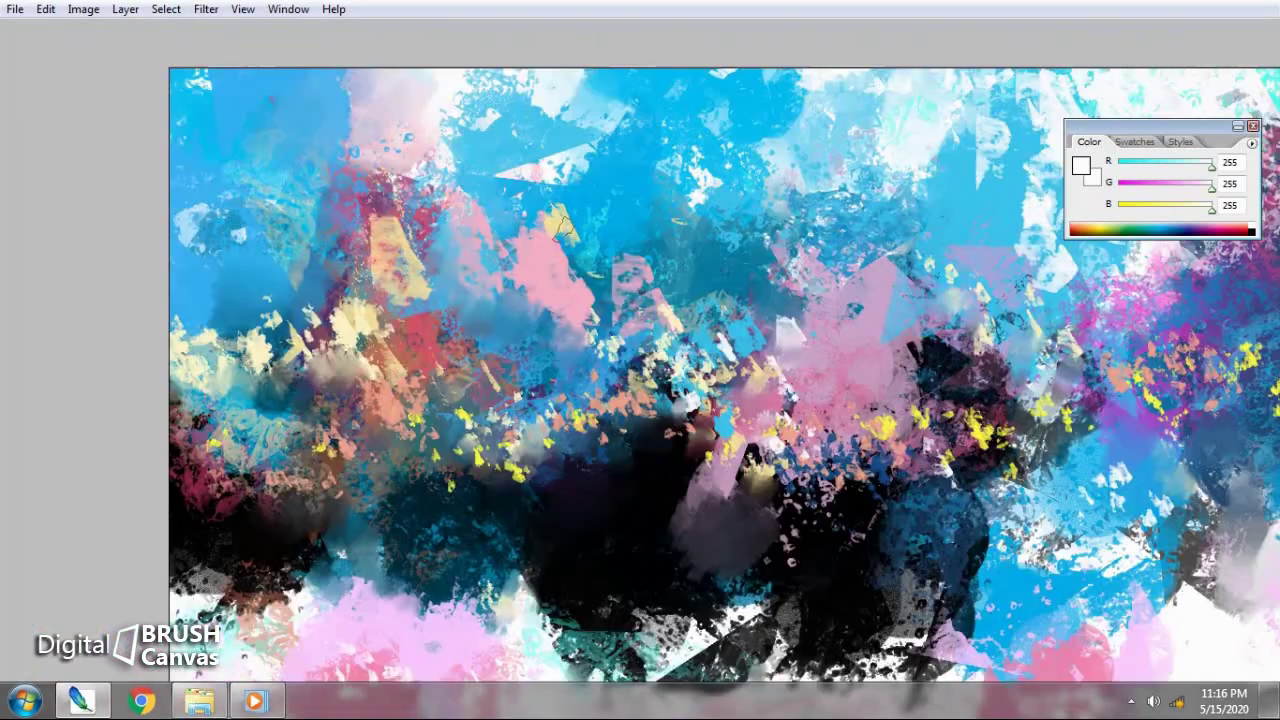
{"action": "key", "text": "ctrl+minus"}
{"action": "key", "text": "ctrl+minus"}
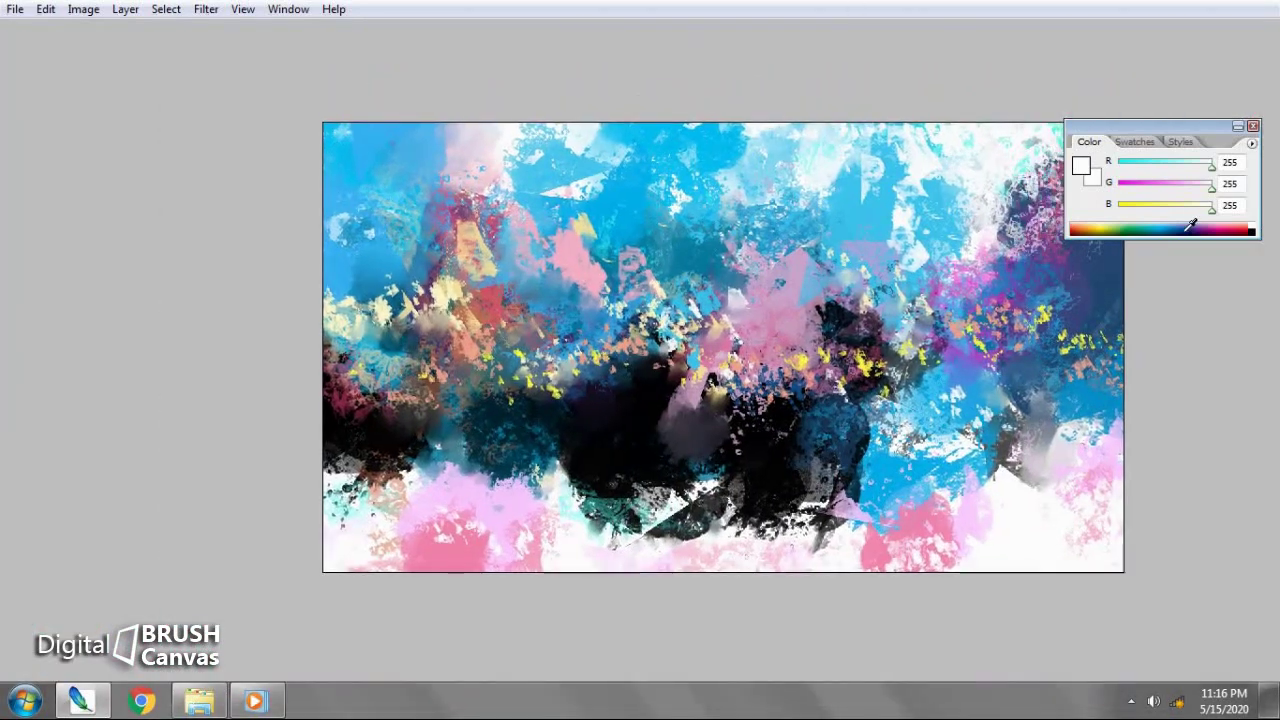
Sample blues from the painting and paint blue strokes in the top-left corner, then pick light green.
{"action": "left_click_drag", "start_coordinate": [1040, 200], "coordinate": [1014, 99]}
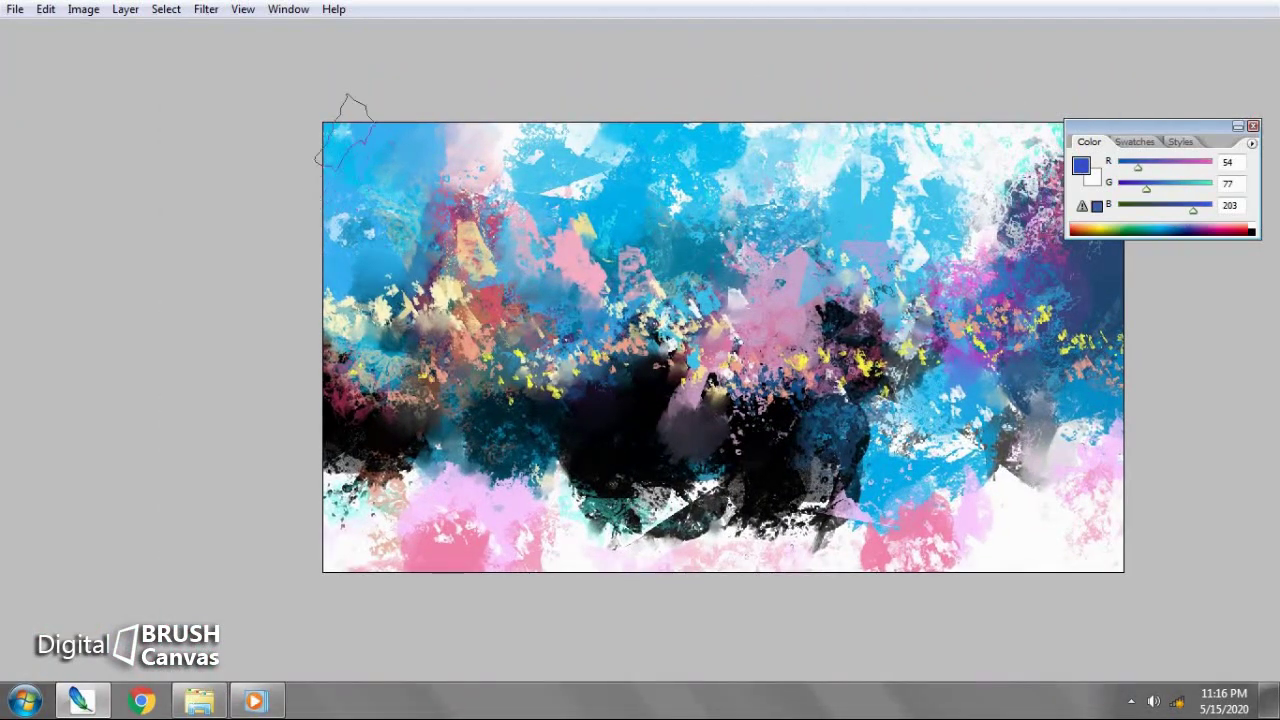
{"action": "left_click_drag", "start_coordinate": [405, 135], "coordinate": [303, 268]}
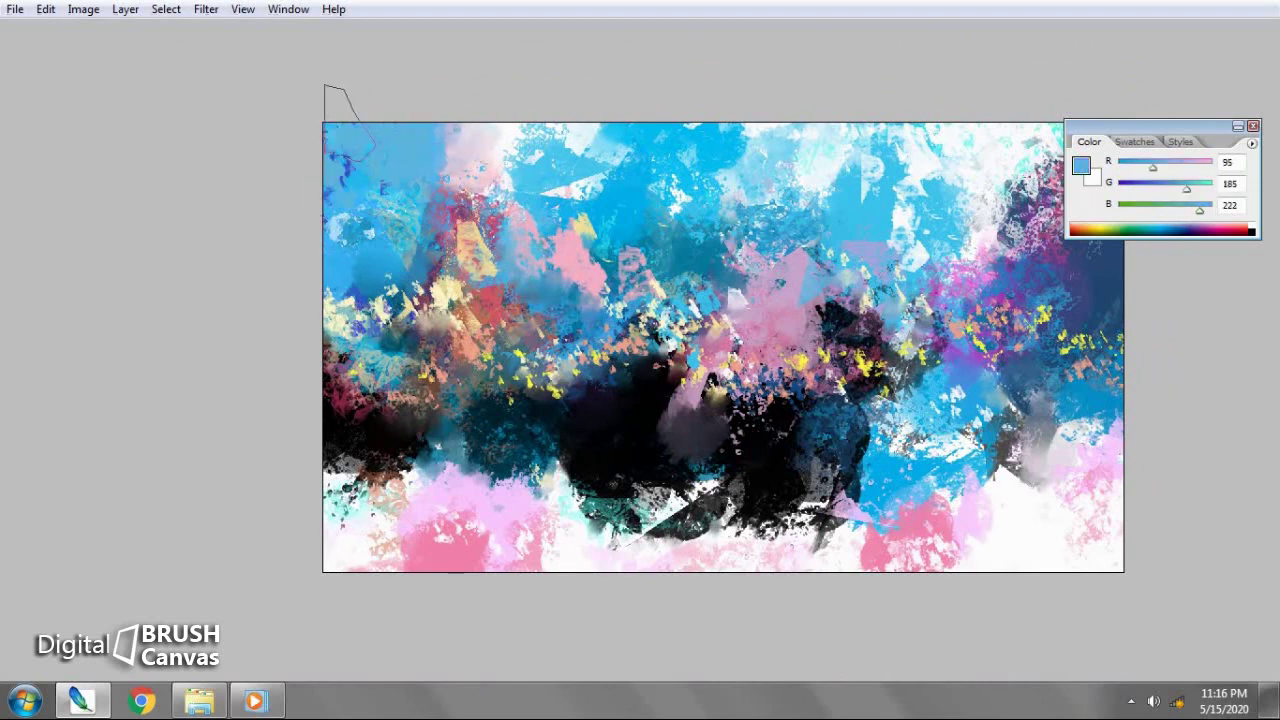
{"action": "left_click_drag", "start_coordinate": [1057, 110], "coordinate": [920, 6]}
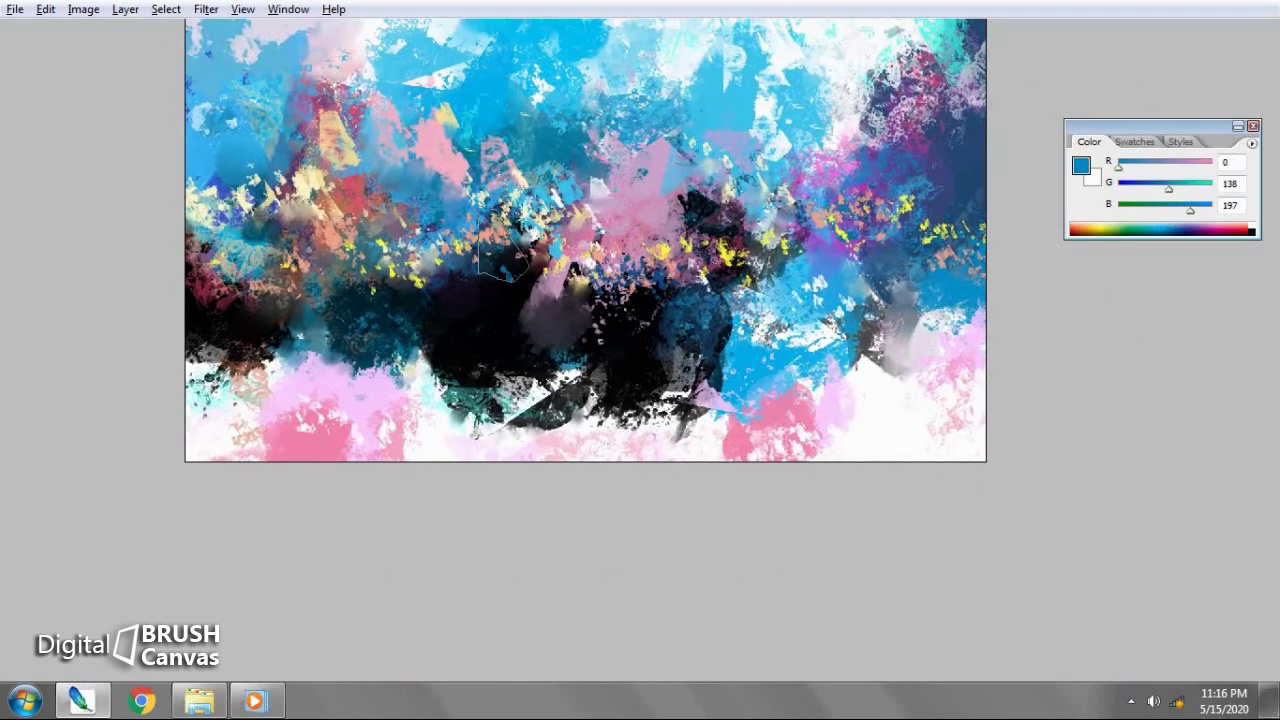
{"action": "left_click", "coordinate": [900, 430], "text": "alt"}
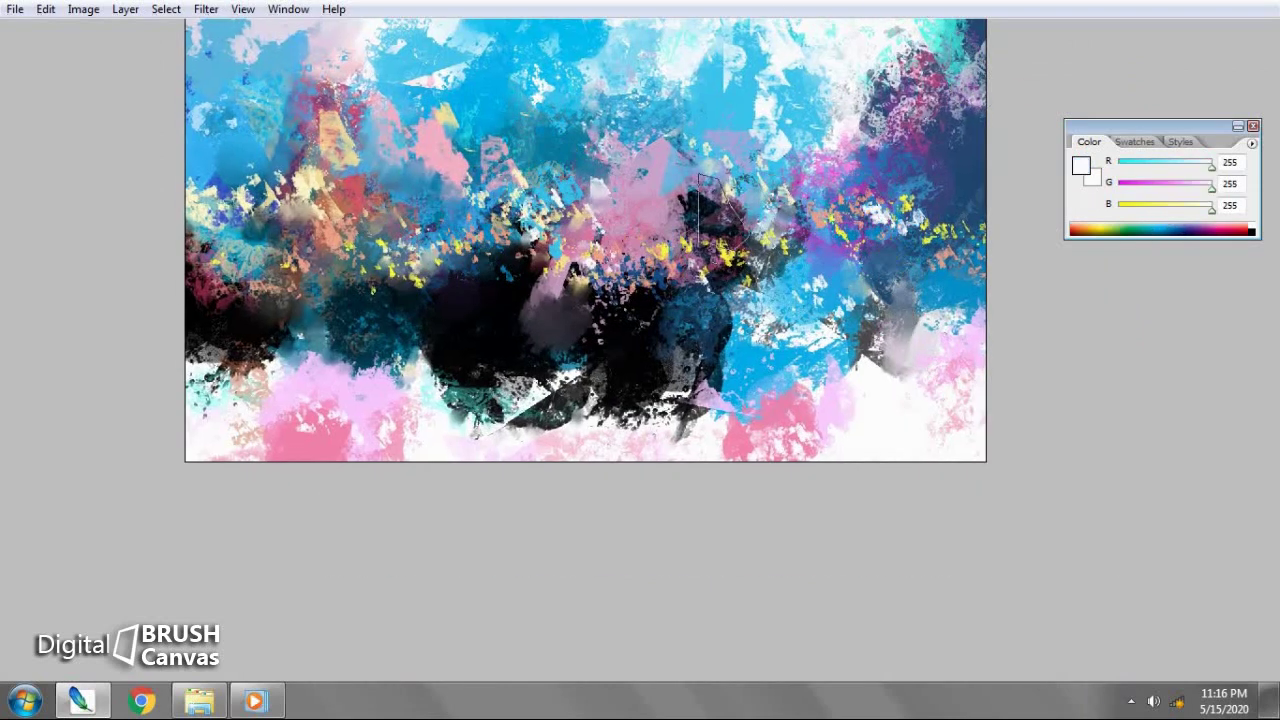
{"action": "left_click", "coordinate": [900, 220], "text": "alt"}
{"action": "scroll", "coordinate": [715, 237], "scroll_direction": "up", "scroll_amount": 1}
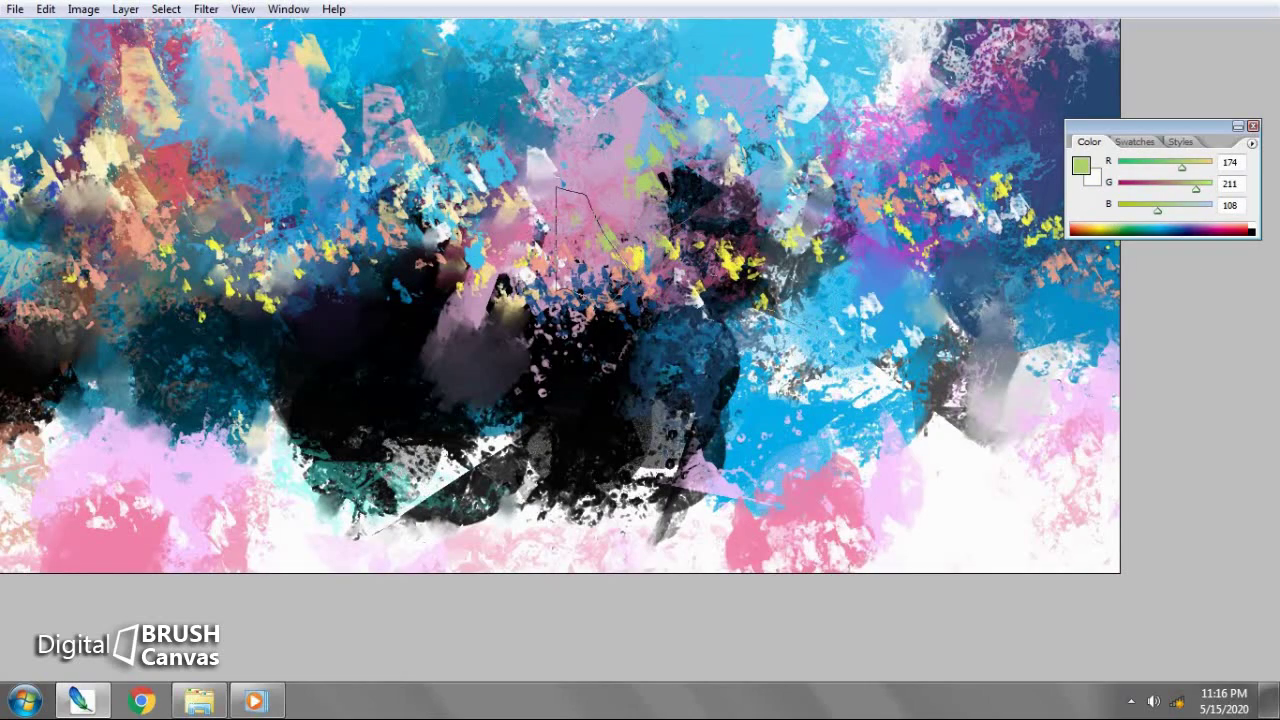
Pick dark purple and outline a plum patch in the upper middle.
{"action": "left_click_drag", "start_coordinate": [737, 175], "coordinate": [945, 8]}
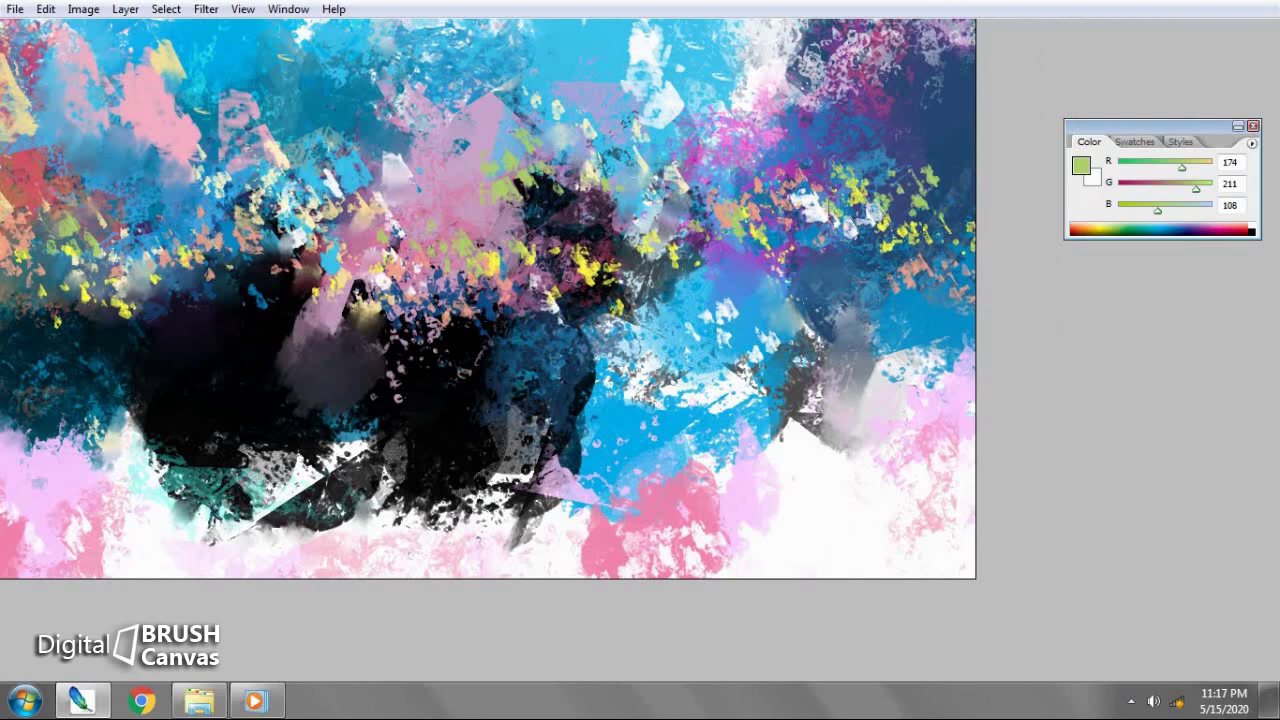
{"action": "scroll", "coordinate": [760, 318], "scroll_direction": "left", "scroll_amount": 5}
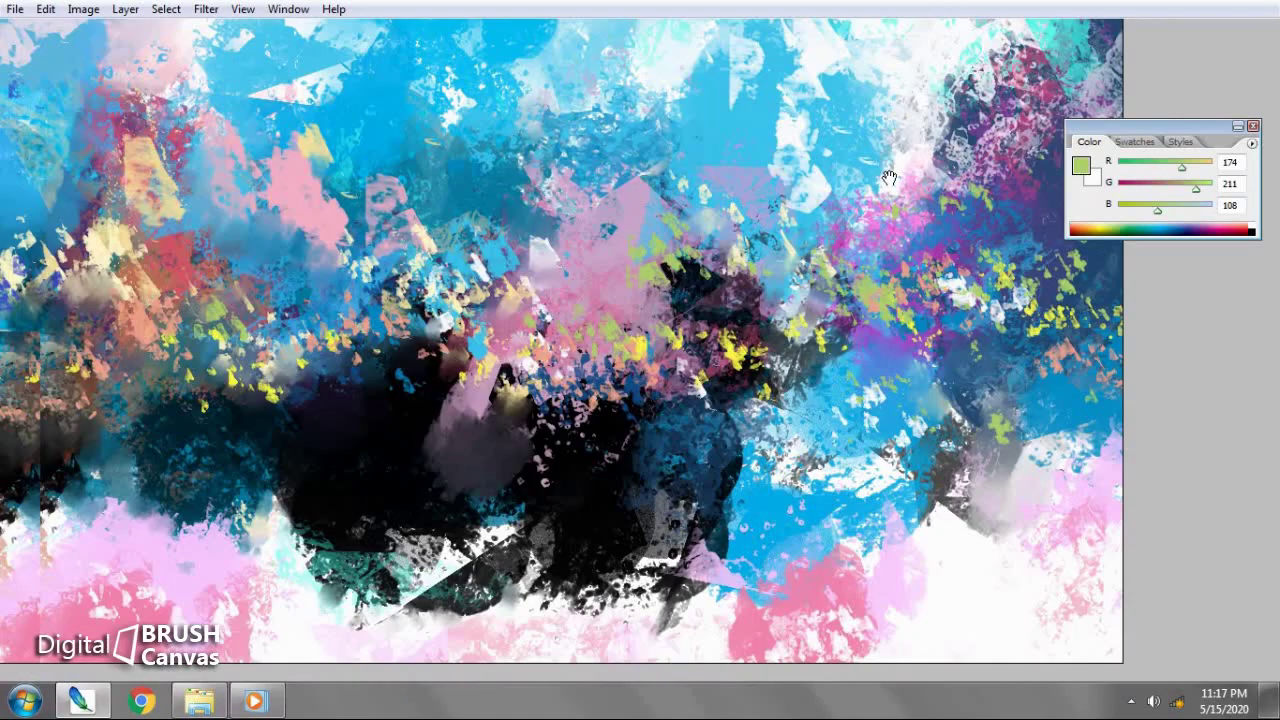
{"action": "scroll", "coordinate": [410, 255], "scroll_direction": "down", "scroll_amount": 2}
{"action": "left_click", "coordinate": [1212, 229]}
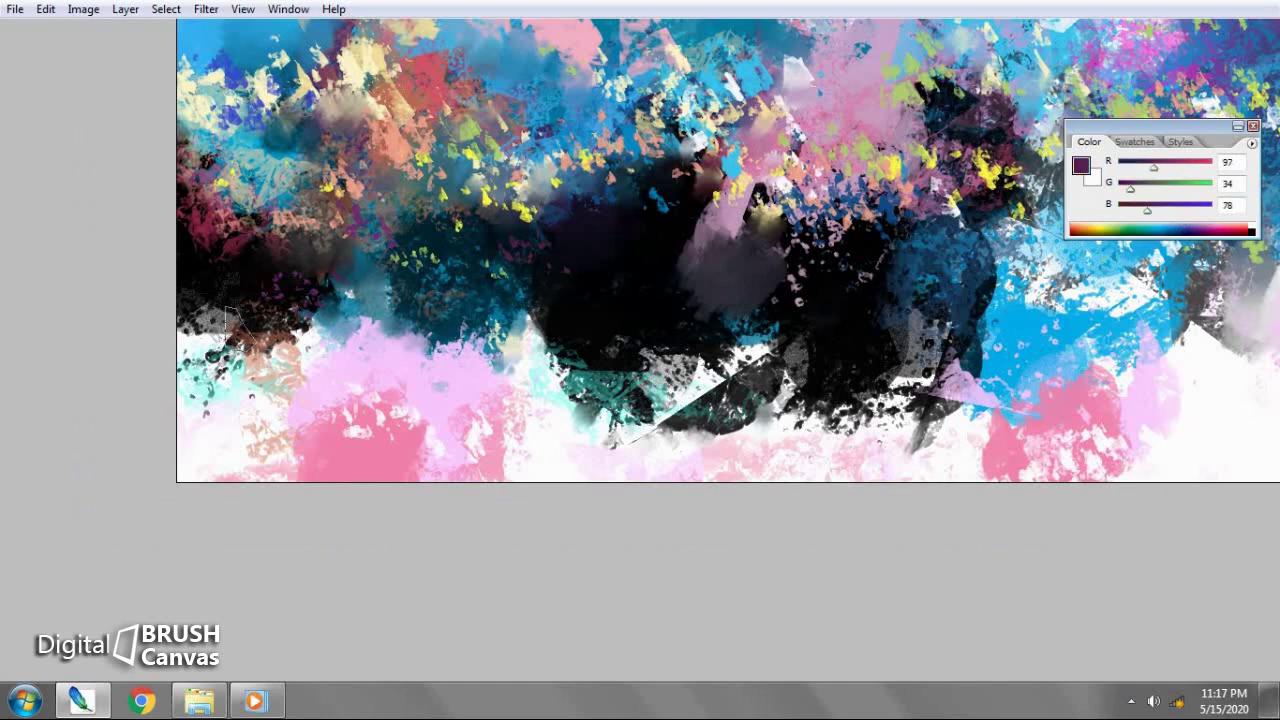
{"action": "scroll", "coordinate": [795, 125], "scroll_direction": "up", "scroll_amount": 2}
{"action": "scroll", "coordinate": [795, 125], "scroll_direction": "right", "scroll_amount": 2}
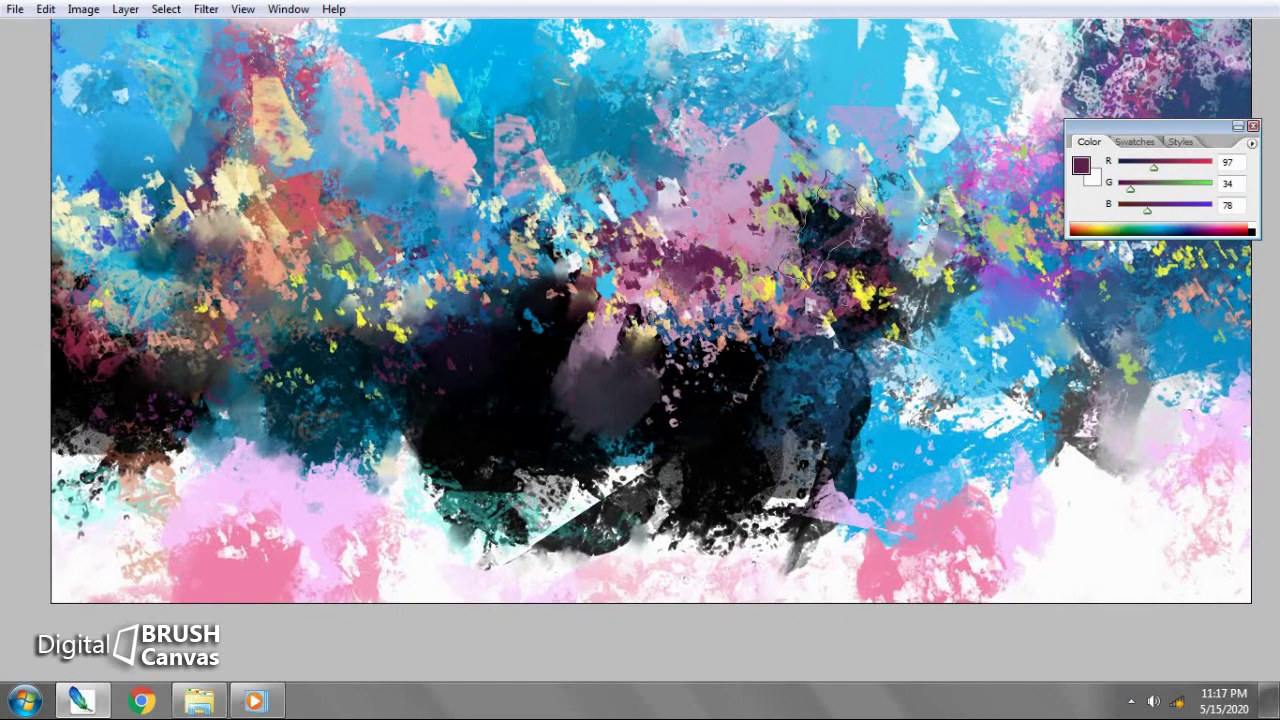
{"action": "left_click_drag", "start_coordinate": [757, 178], "coordinate": [725, 255]}
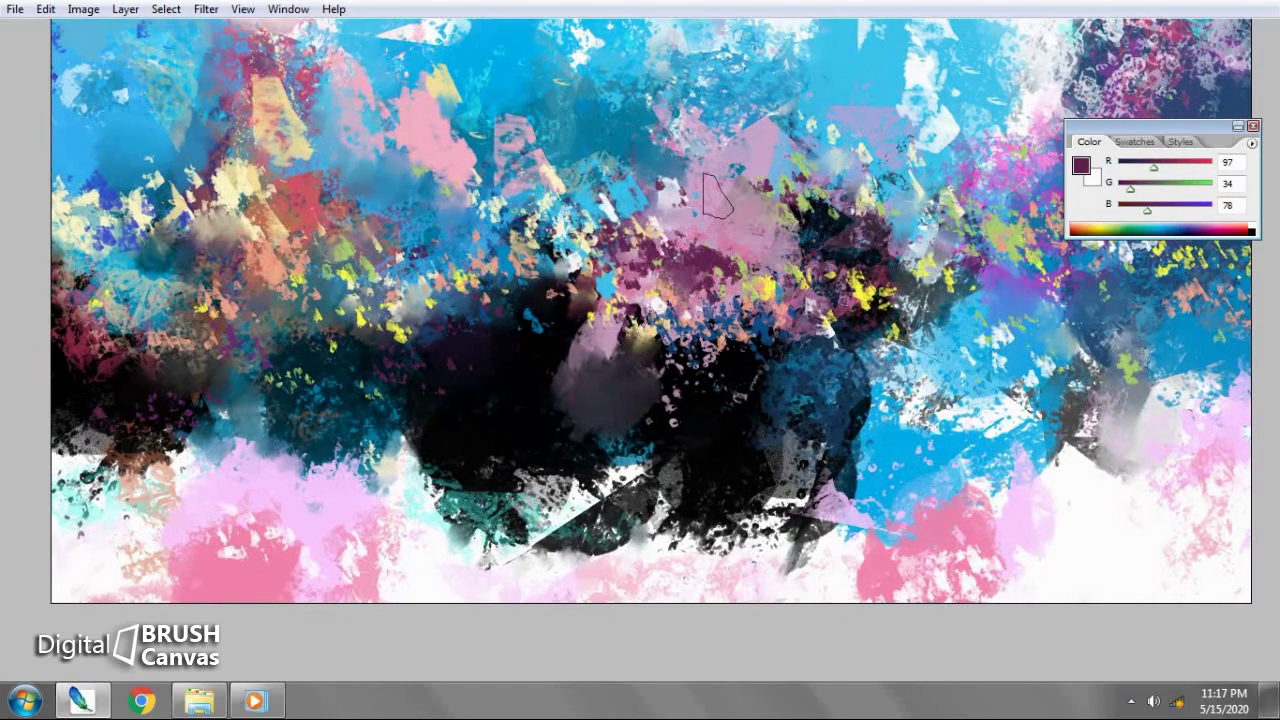
{"action": "left_click_drag", "start_coordinate": [705, 178], "coordinate": [775, 205]}
Fit the whole painting on screen and set the paint colour to white.
{"action": "scroll", "coordinate": [775, 205], "scroll_direction": "up", "scroll_amount": 1}
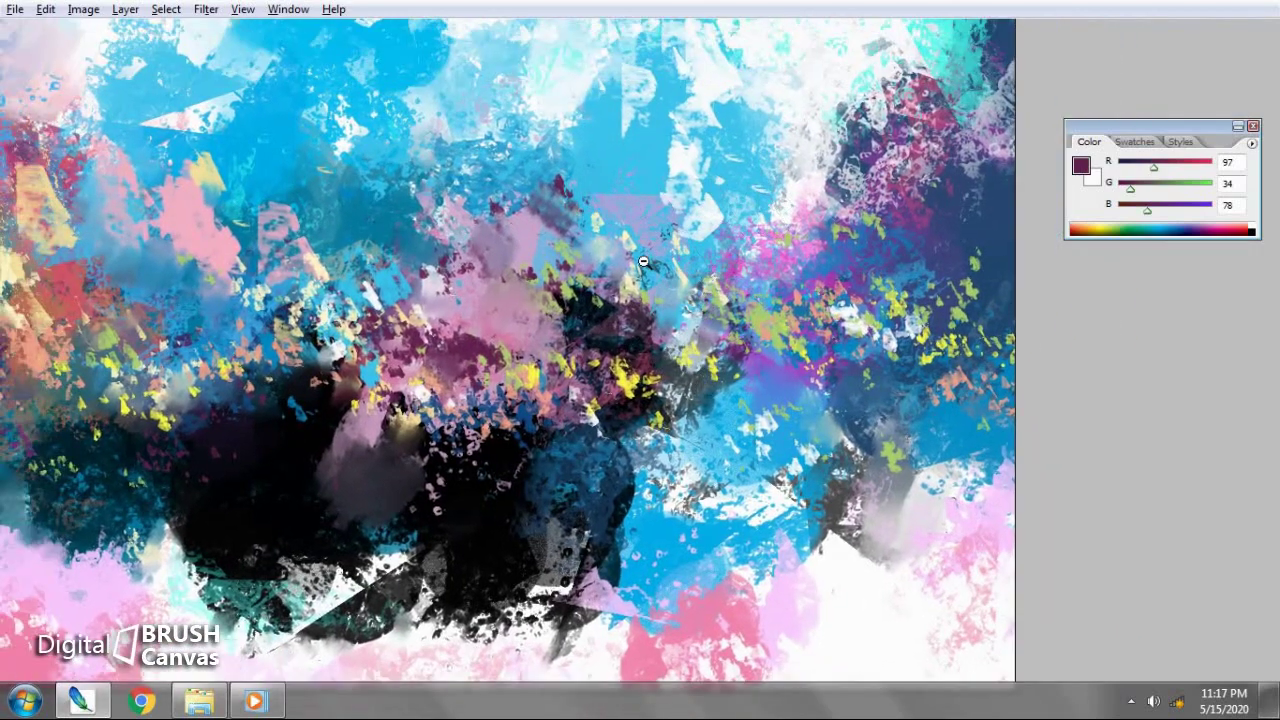
{"action": "key", "text": "ctrl+0"}
{"action": "left_click", "coordinate": [1249, 228]}
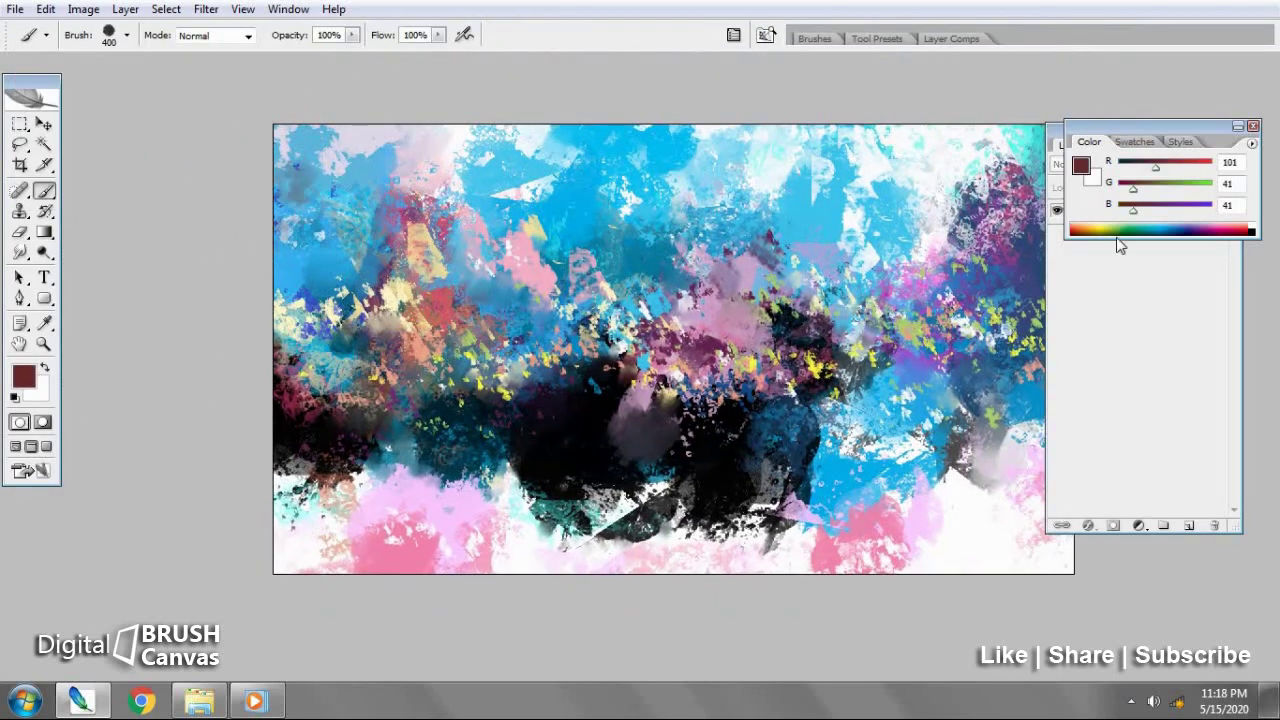
Switch to a smaller brush and set the paint colour to bright cyan.
{"action": "left_click", "coordinate": [1112, 228]}
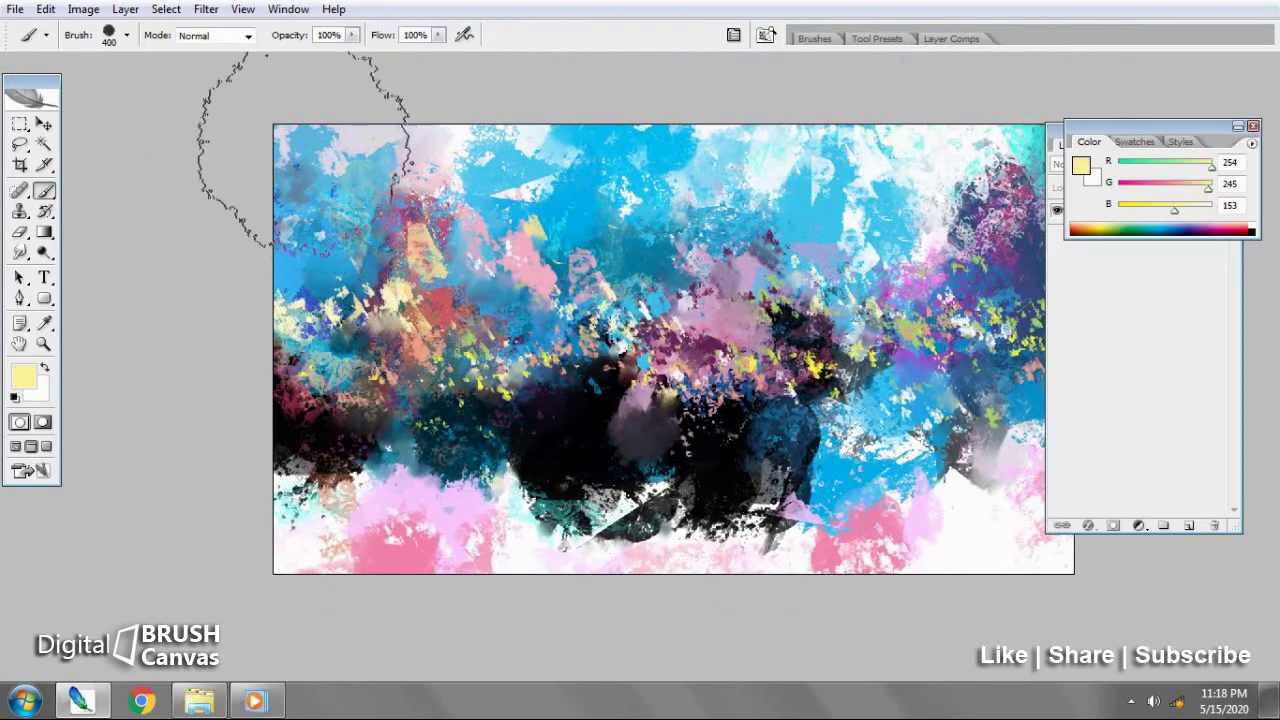
{"action": "left_click", "coordinate": [45, 35]}
{"action": "left_click", "coordinate": [112, 164]}
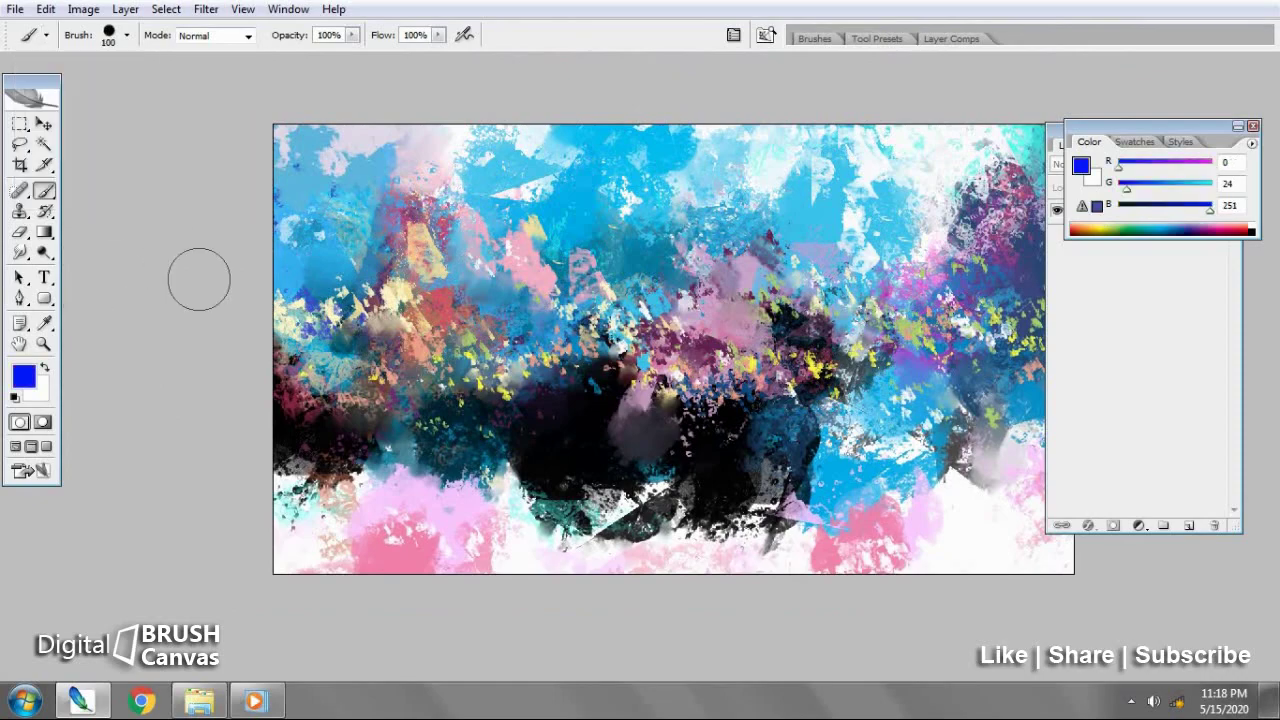
{"action": "key", "text": "Tab"}
{"action": "key", "text": "ctrl+0"}
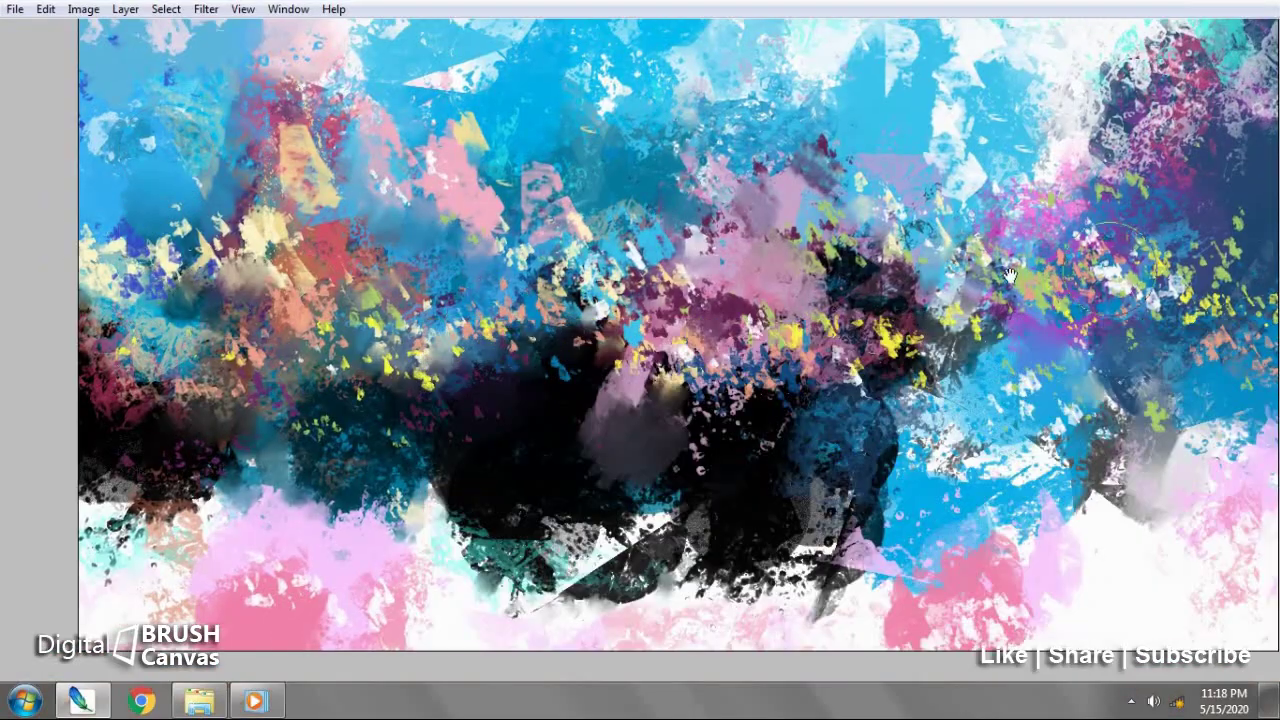
{"action": "key", "text": "F6"}
{"action": "left_click_drag", "start_coordinate": [1130, 186], "coordinate": [1212, 186]}
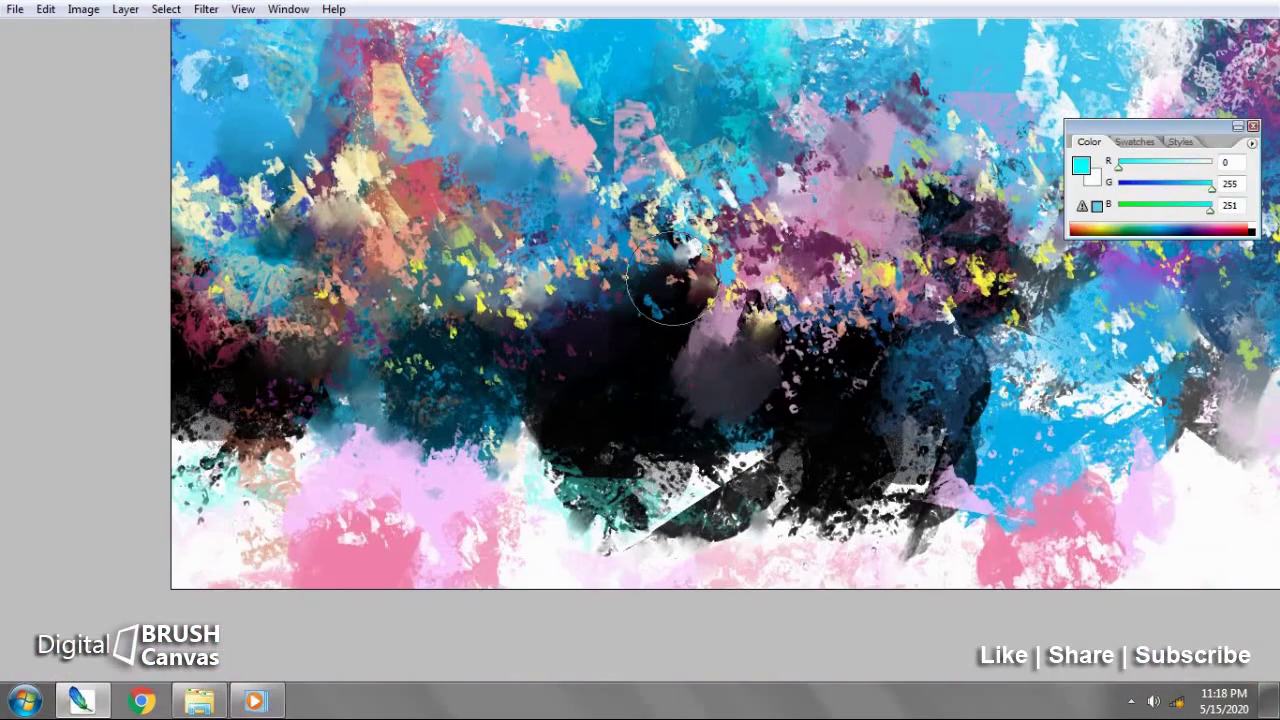
Sample light blue and teal from the painting, alternating with white strokes.
{"action": "key", "text": "x"}
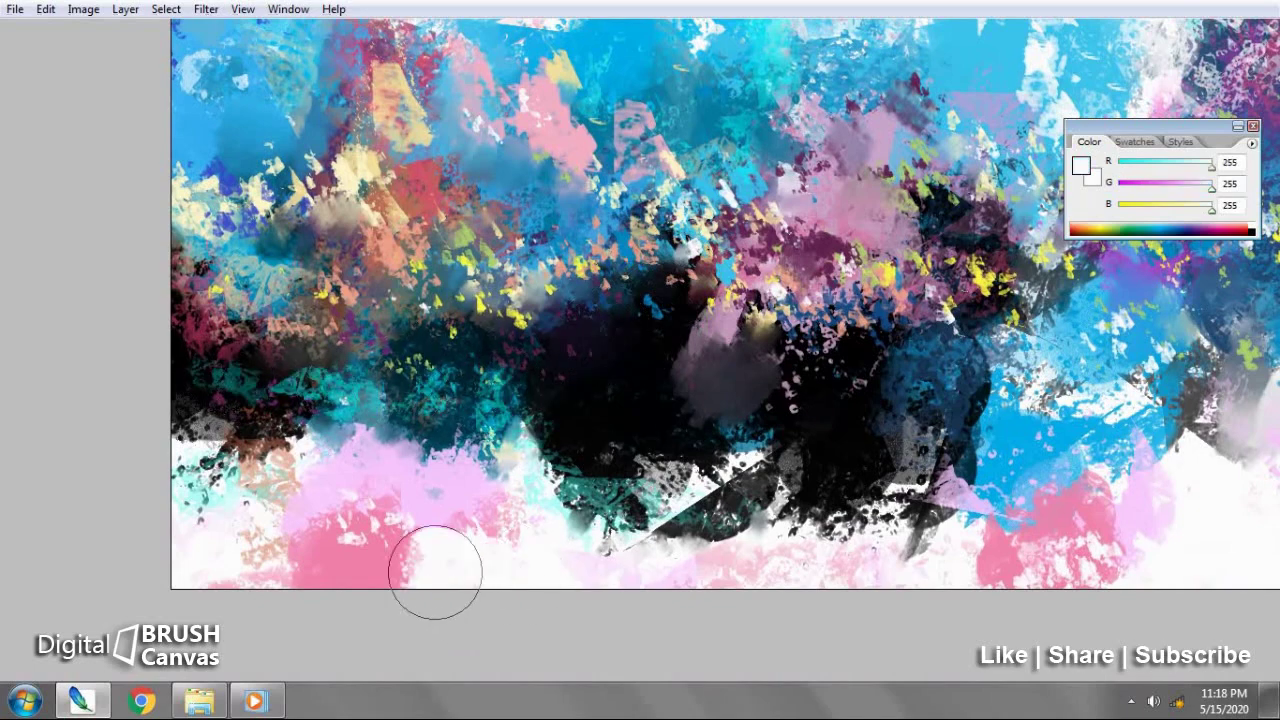
{"action": "scroll", "coordinate": [868, 479], "scroll_direction": "down", "scroll_amount": 2}
{"action": "scroll", "coordinate": [868, 479], "scroll_direction": "right", "scroll_amount": 5}
{"action": "scroll", "coordinate": [868, 479], "scroll_direction": "up", "scroll_amount": 5}
{"action": "scroll", "coordinate": [868, 479], "scroll_direction": "left", "scroll_amount": 4}
{"action": "left_click", "coordinate": [429, 143], "text": "alt"}
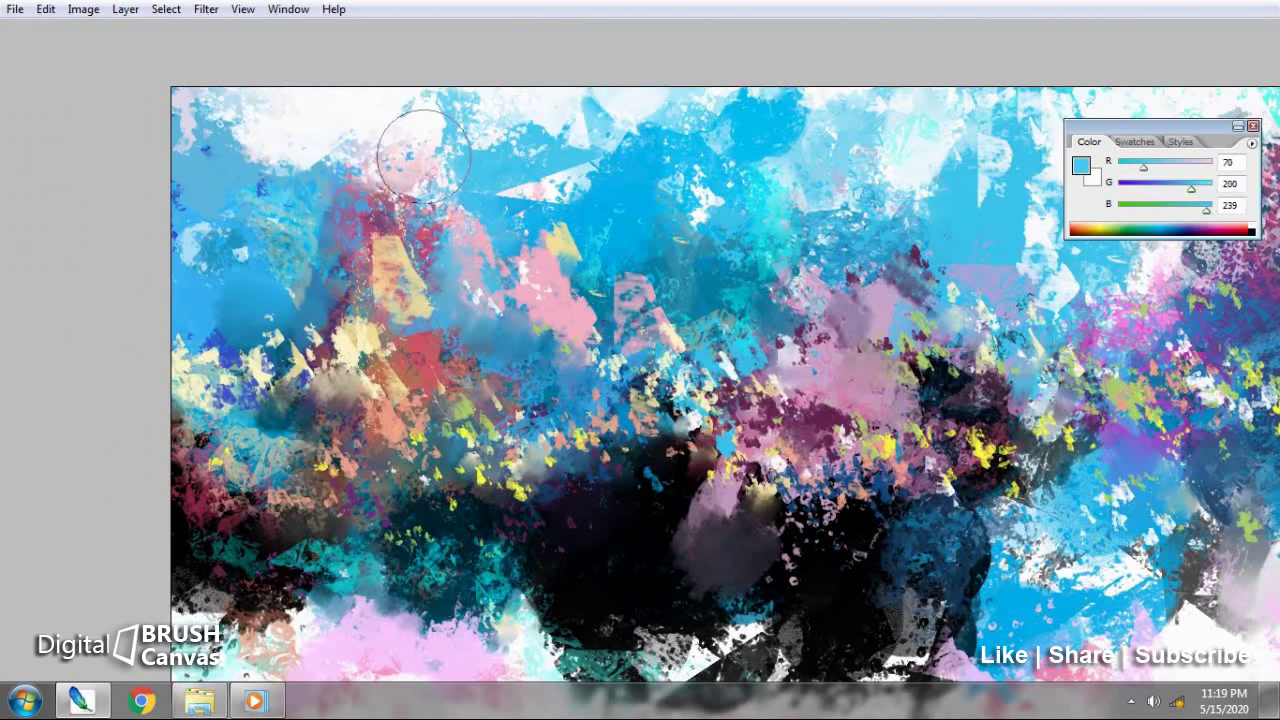
{"action": "scroll", "coordinate": [560, 60], "scroll_direction": "right", "scroll_amount": 8}
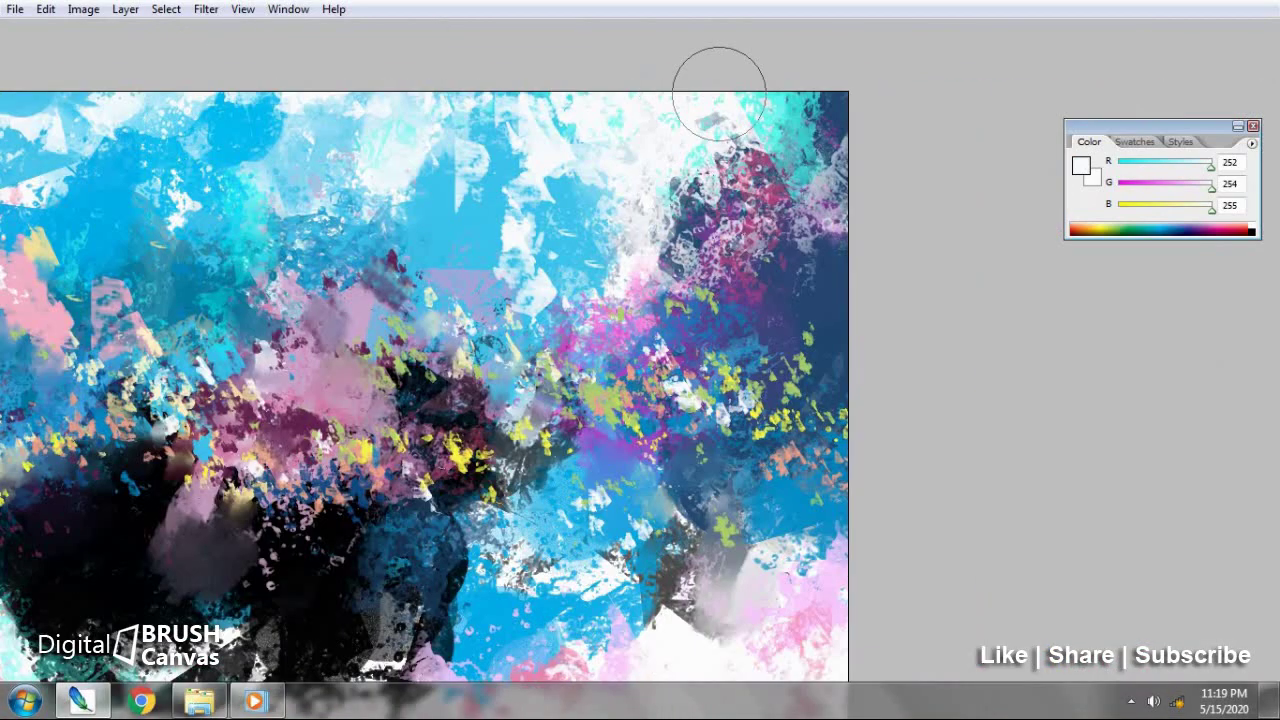
{"action": "left_click", "coordinate": [810, 160], "text": "alt"}
{"action": "key", "text": "x"}
{"action": "key", "text": "ctrl+0"}
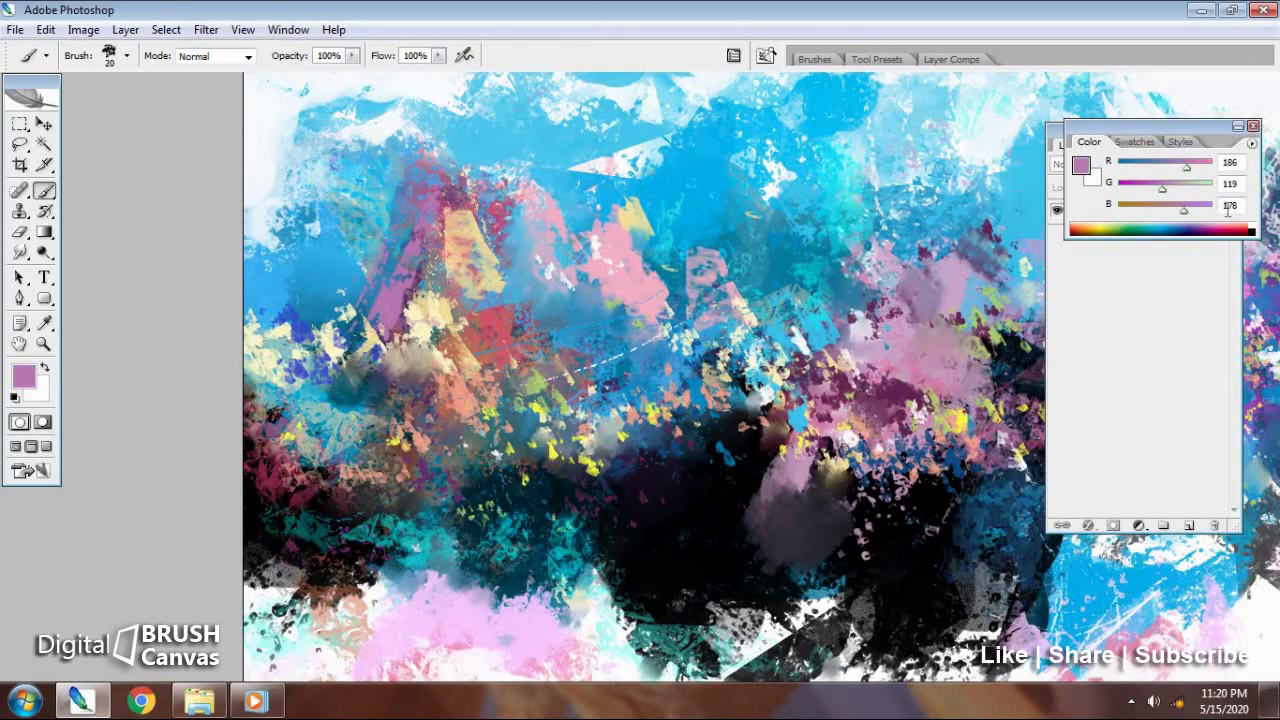
Paint a pale yellow stroke across the upper canvas, sampling blues and red-pink from the painting.
{"action": "left_click", "coordinate": [462, 246], "text": "alt"}
{"action": "left_click_drag", "start_coordinate": [475, 112], "coordinate": [435, 185]}
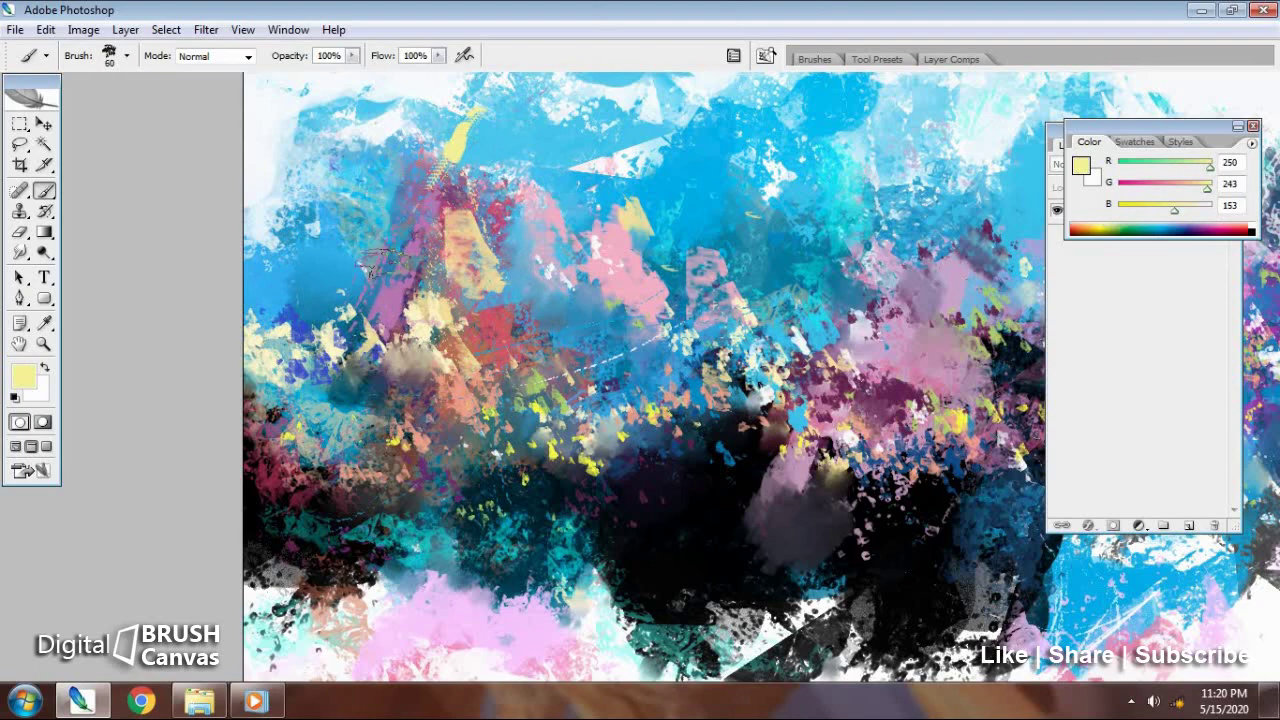
{"action": "left_click", "coordinate": [344, 213], "text": "alt"}
{"action": "left_click", "coordinate": [563, 204], "text": "alt"}
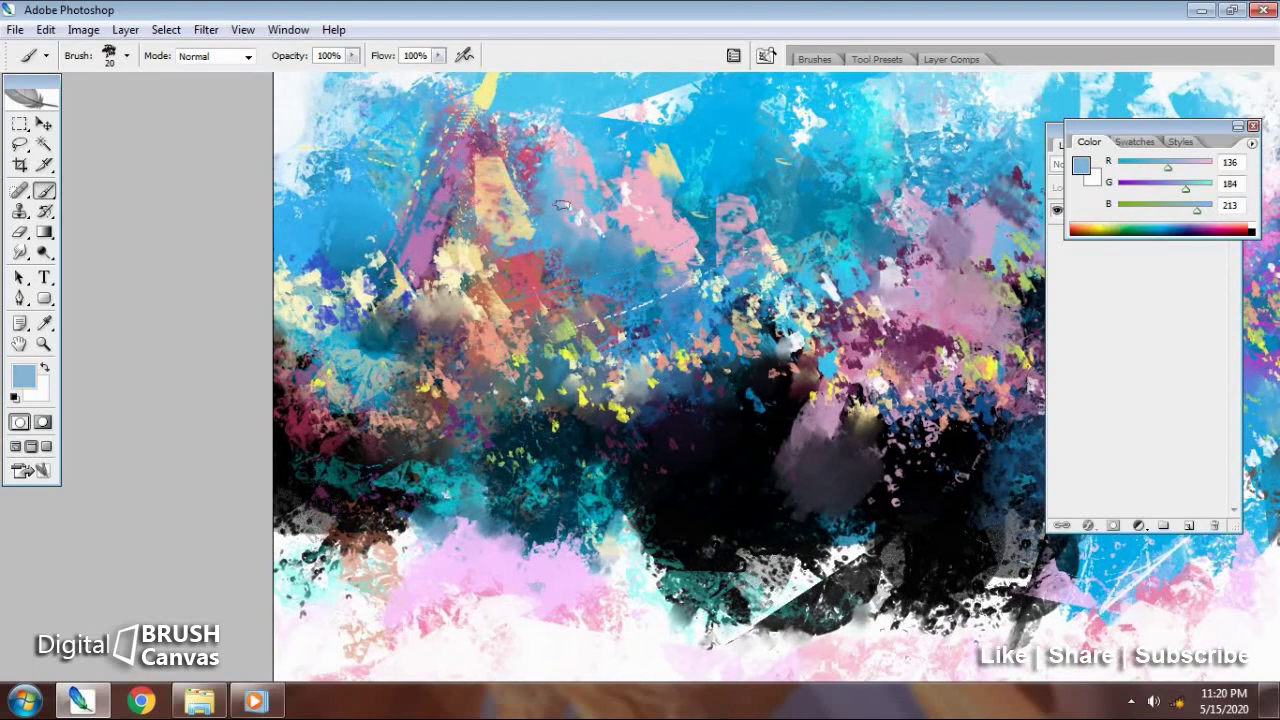
{"action": "left_click", "coordinate": [554, 274], "text": "alt"}
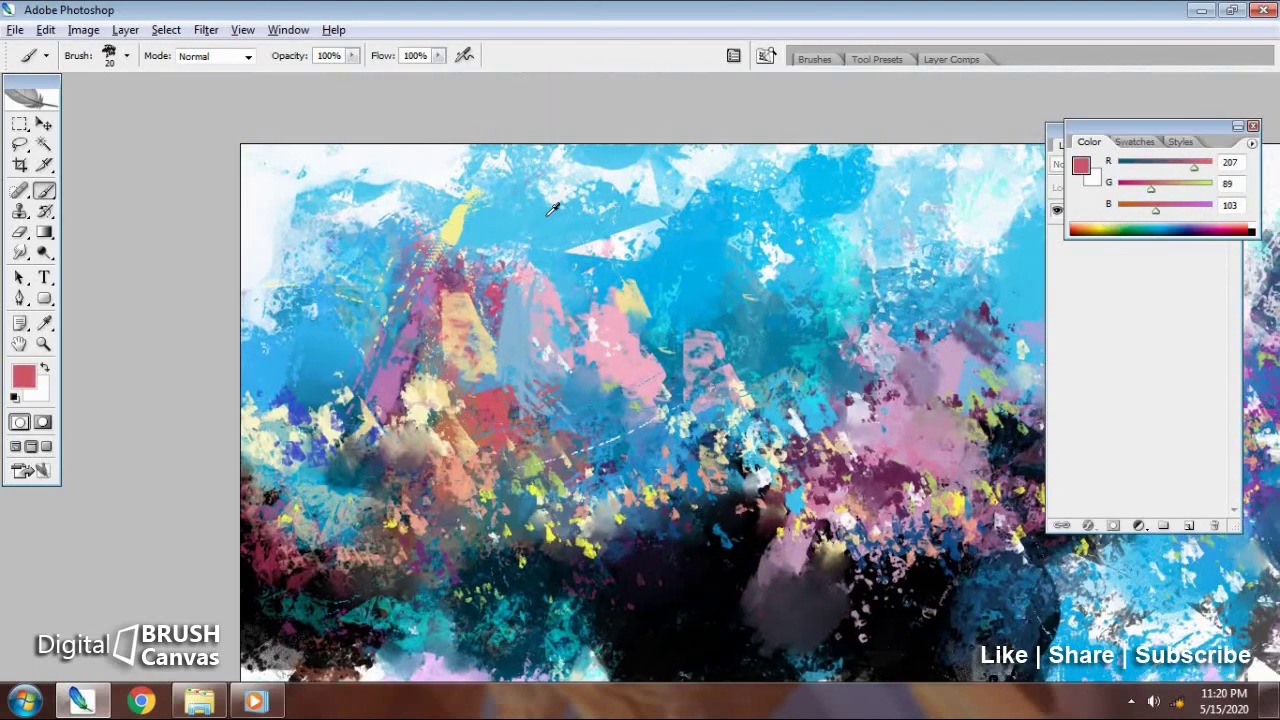
{"action": "left_click", "coordinate": [528, 241], "text": "alt"}
{"action": "left_click", "coordinate": [450, 168], "text": "alt"}
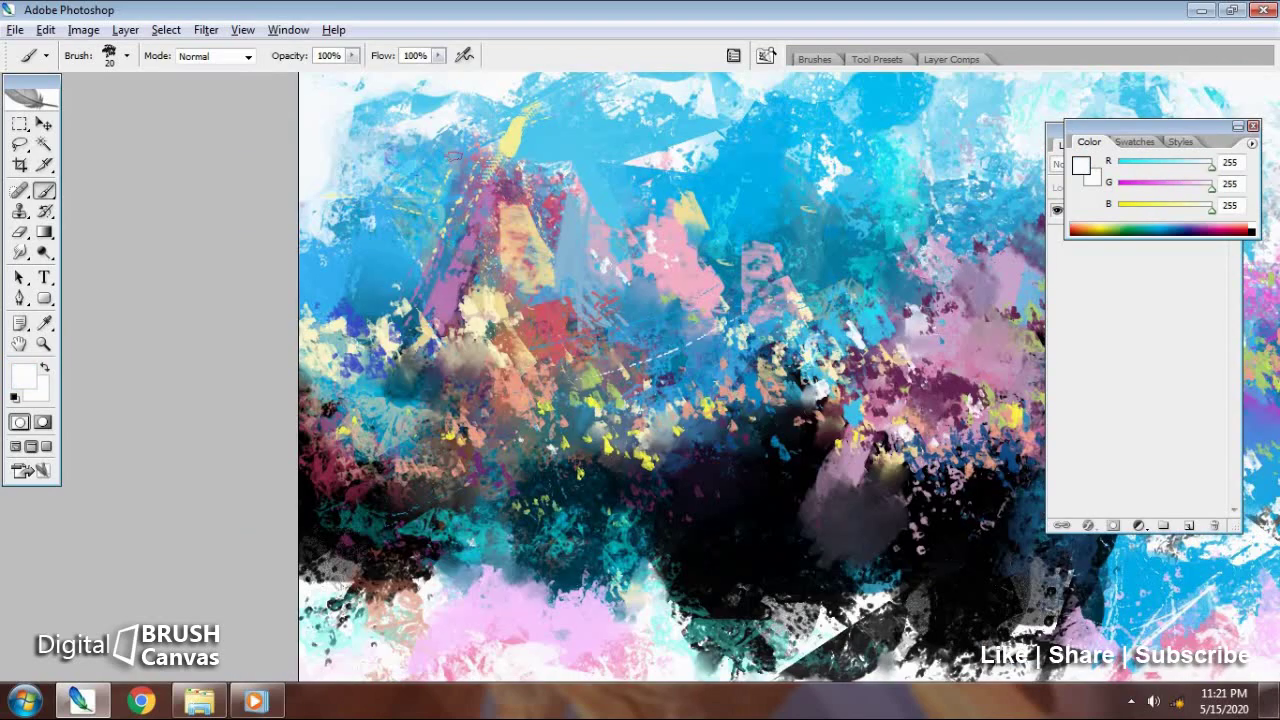
Add pale blue, cyan and teal touches across the upper middle and upper right.
{"action": "left_click", "coordinate": [354, 265], "text": "alt"}
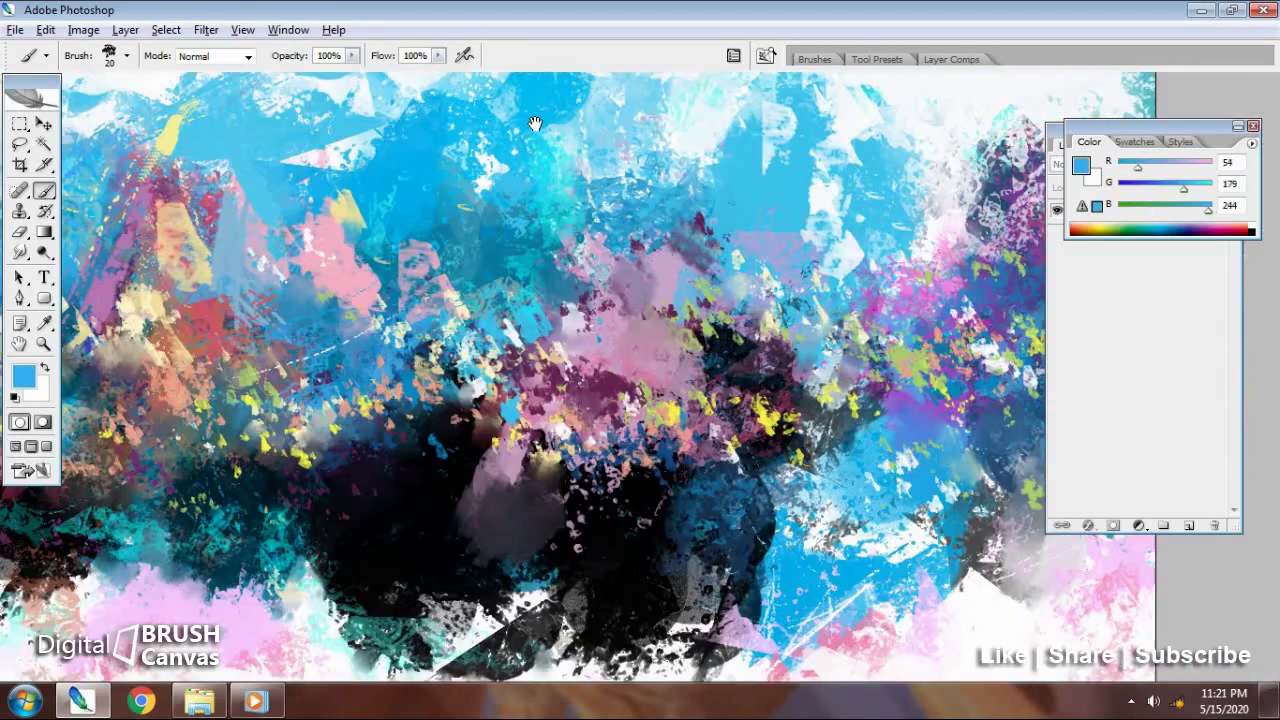
{"action": "left_click", "coordinate": [515, 148], "text": "alt"}
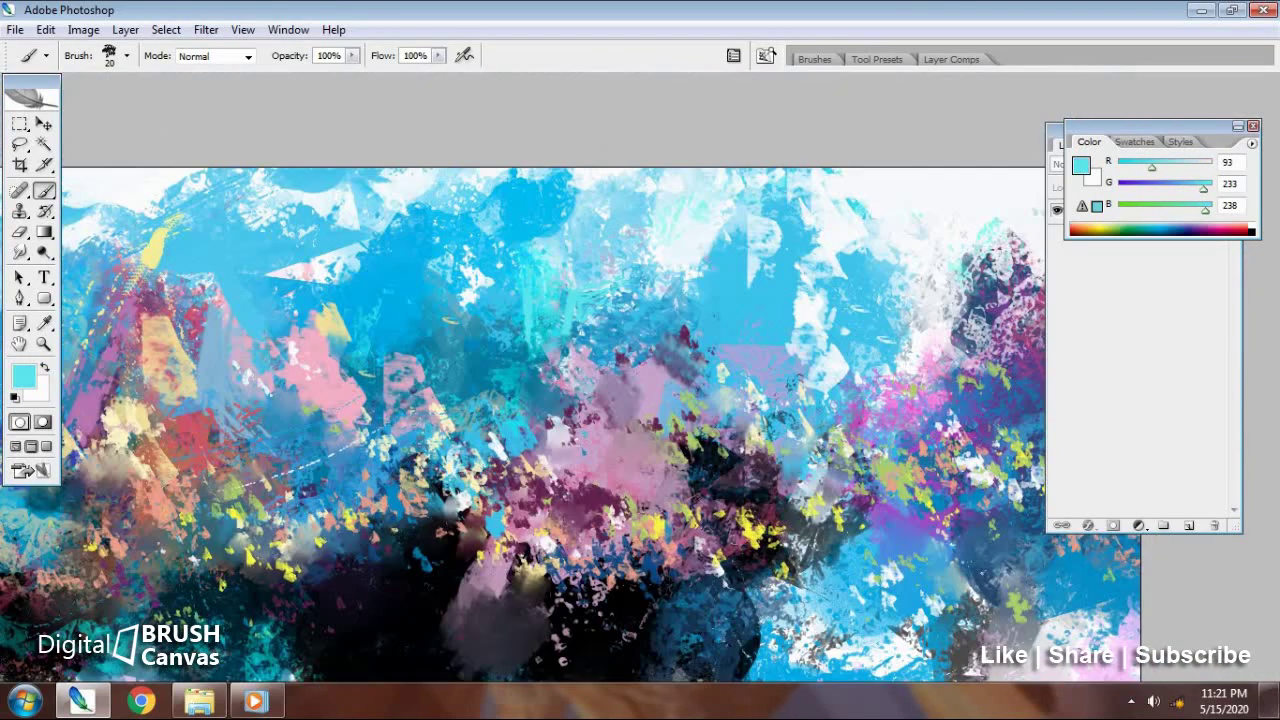
{"action": "left_click", "coordinate": [556, 227], "text": "alt"}
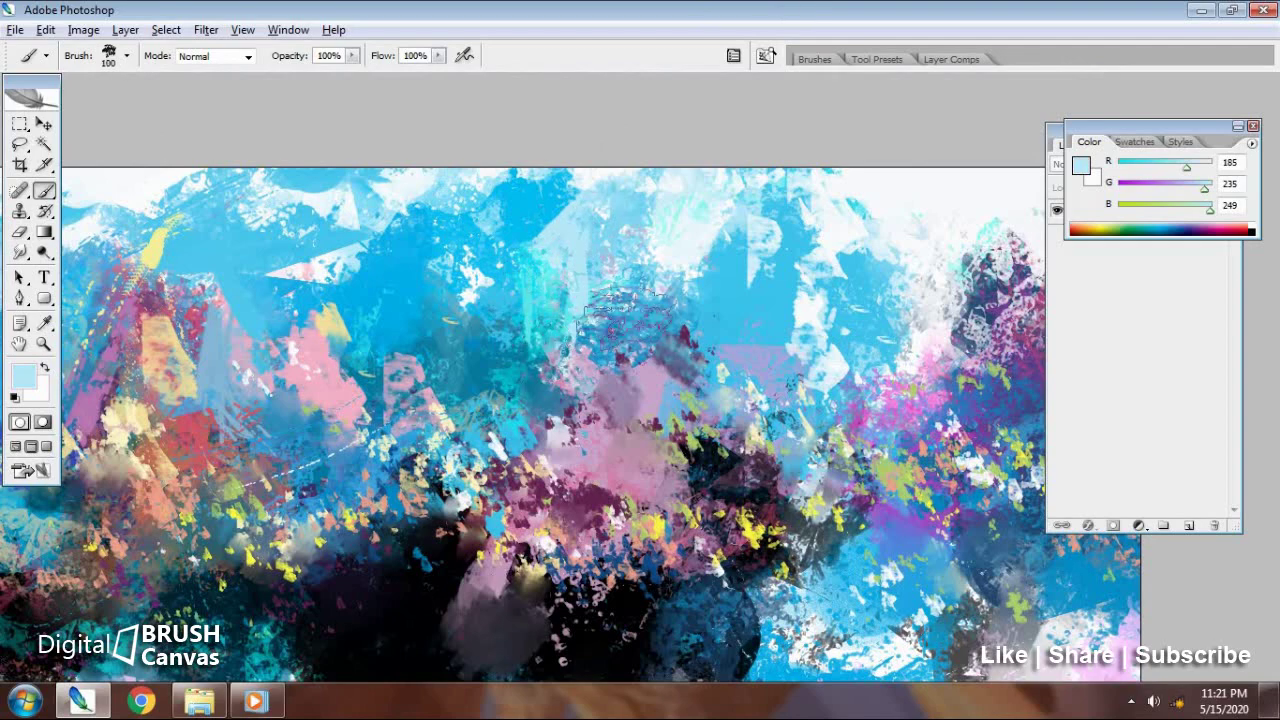
{"action": "left_click", "coordinate": [577, 270], "text": "alt"}
{"action": "left_click", "coordinate": [470, 215], "text": "alt"}
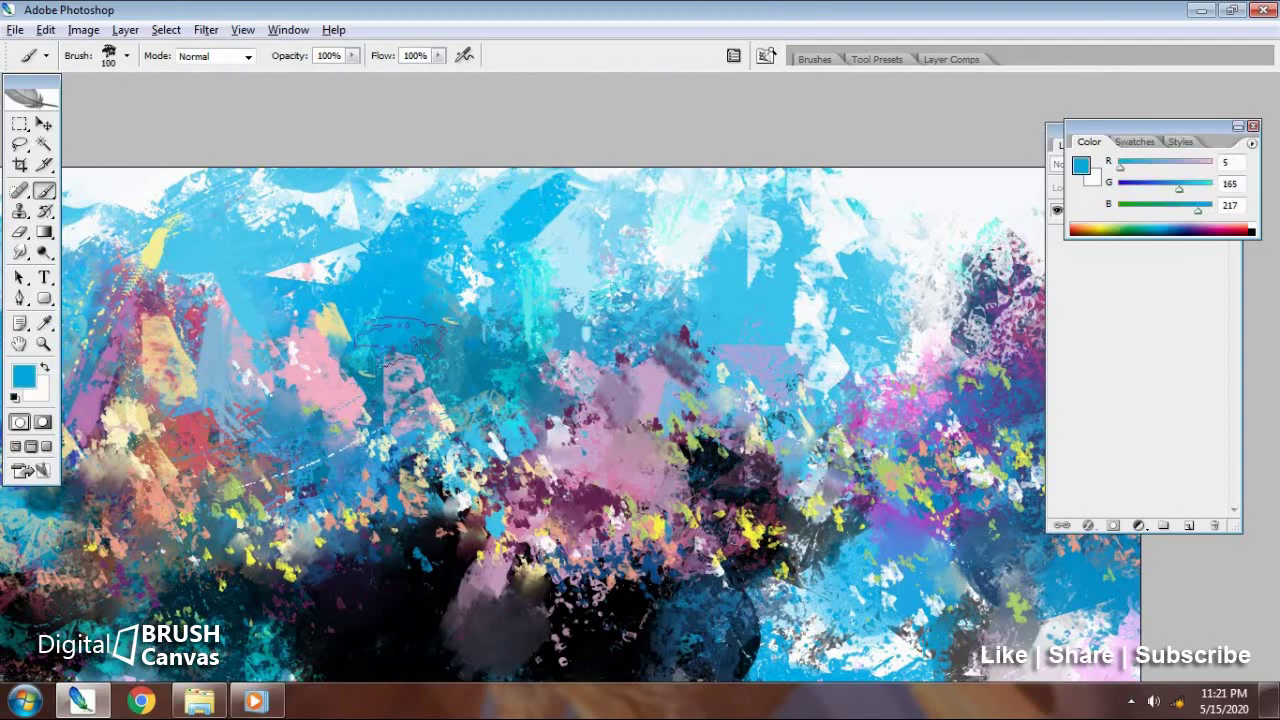
{"action": "mouse_move", "coordinate": [583, 246]}
{"action": "left_mouse_down"}
{"action": "mouse_move", "coordinate": [539, 232]}
{"action": "mouse_move", "coordinate": [730, 230]}
{"action": "mouse_move", "coordinate": [805, 250]}
{"action": "left_mouse_up"}
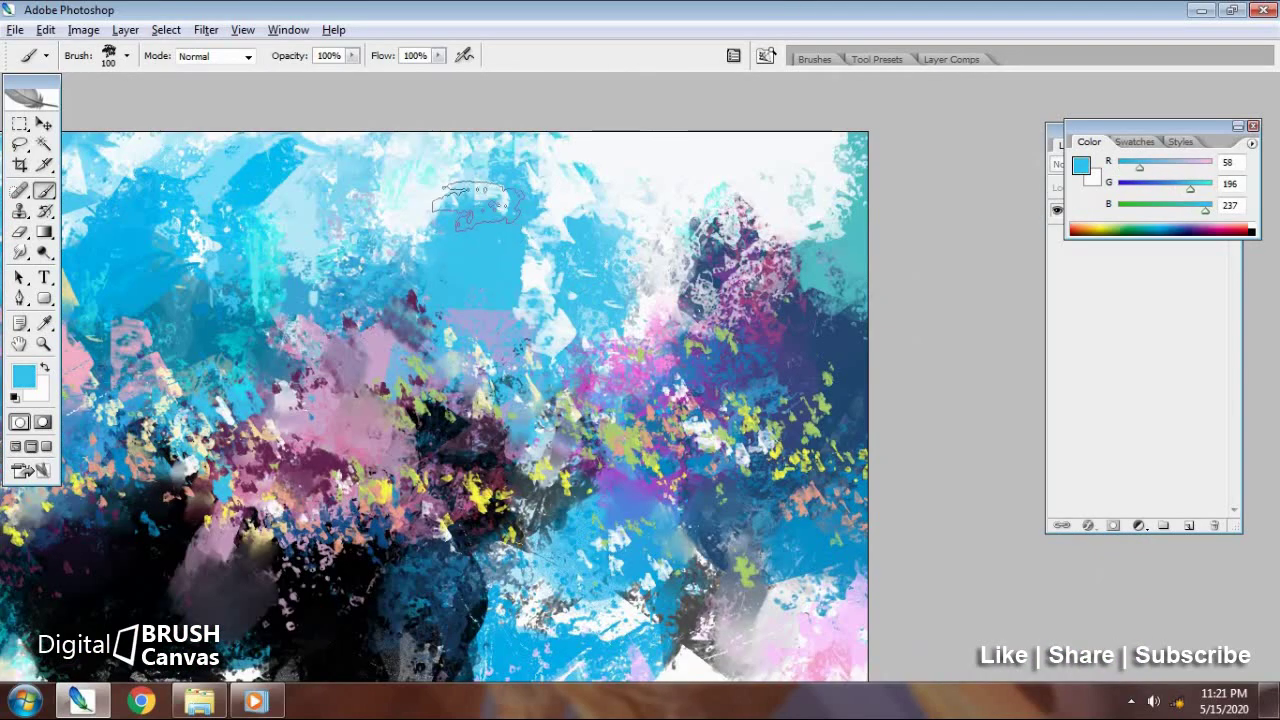
{"action": "left_click", "coordinate": [660, 255], "text": "alt"}
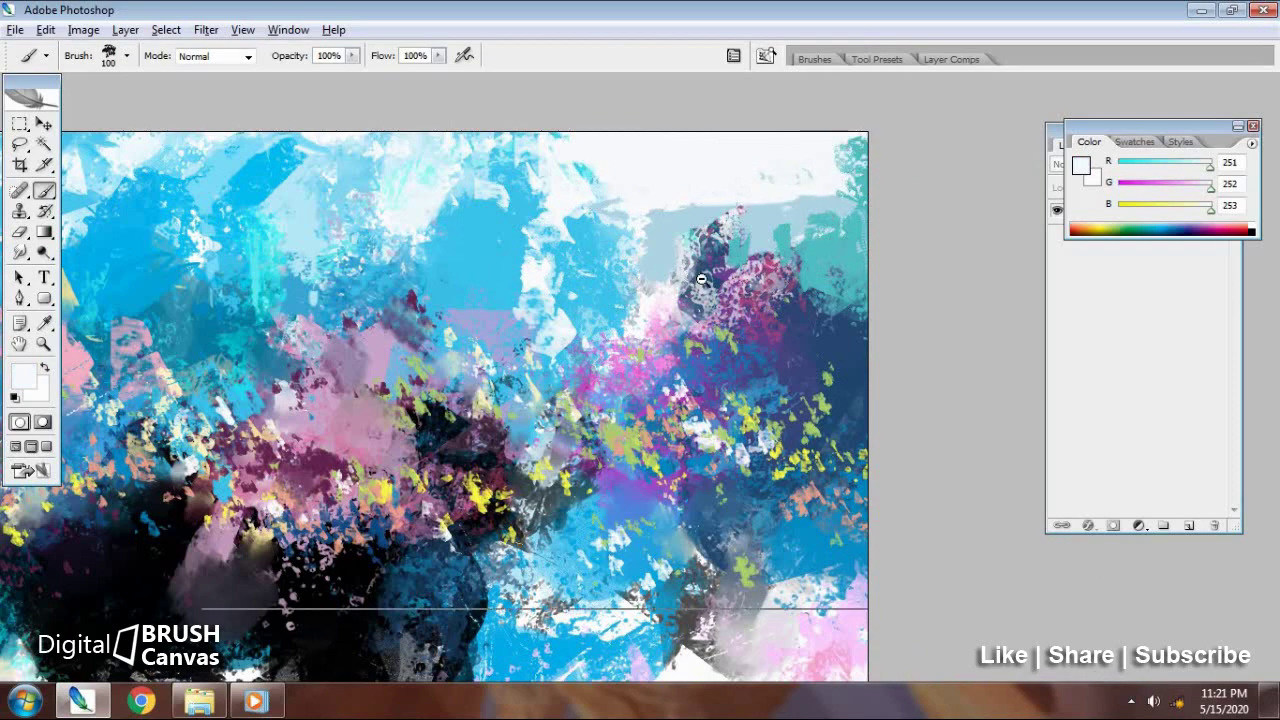
{"action": "left_click", "coordinate": [856, 175], "text": "alt"}
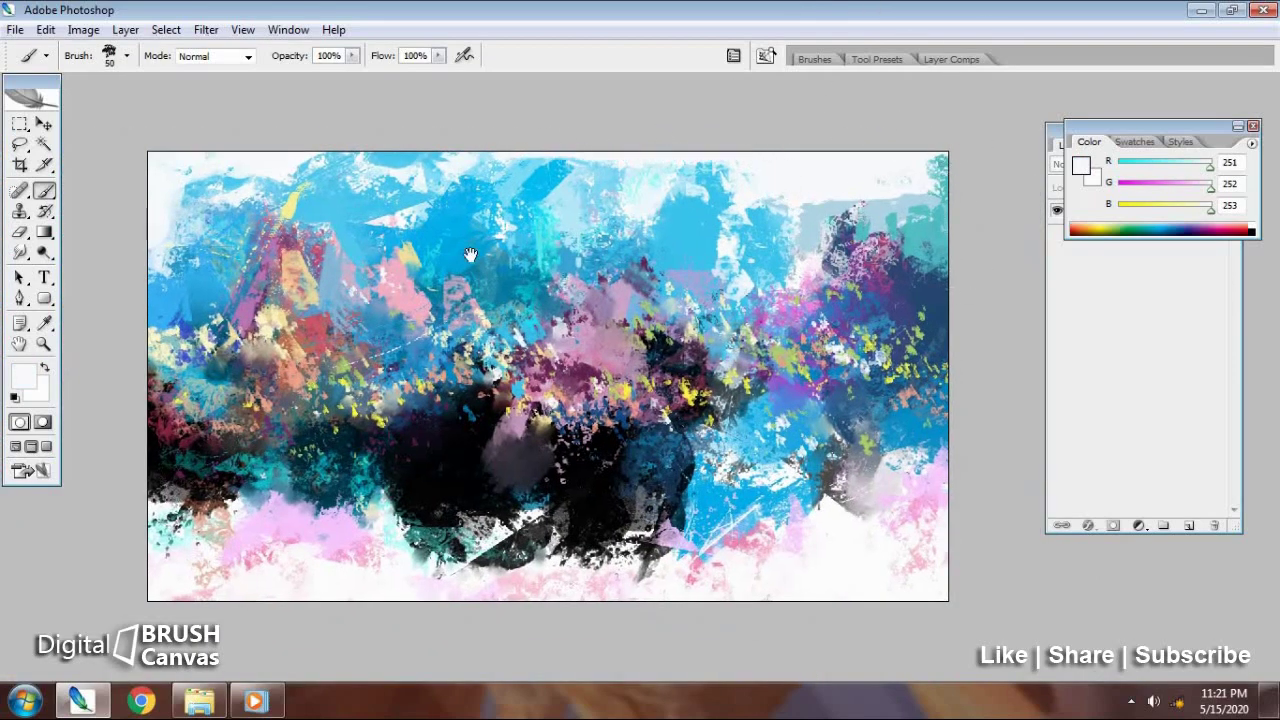
Paint white flecks onto the black lower band and smudge them softly.
{"action": "left_click_drag", "start_coordinate": [470, 254], "coordinate": [578, 87]}
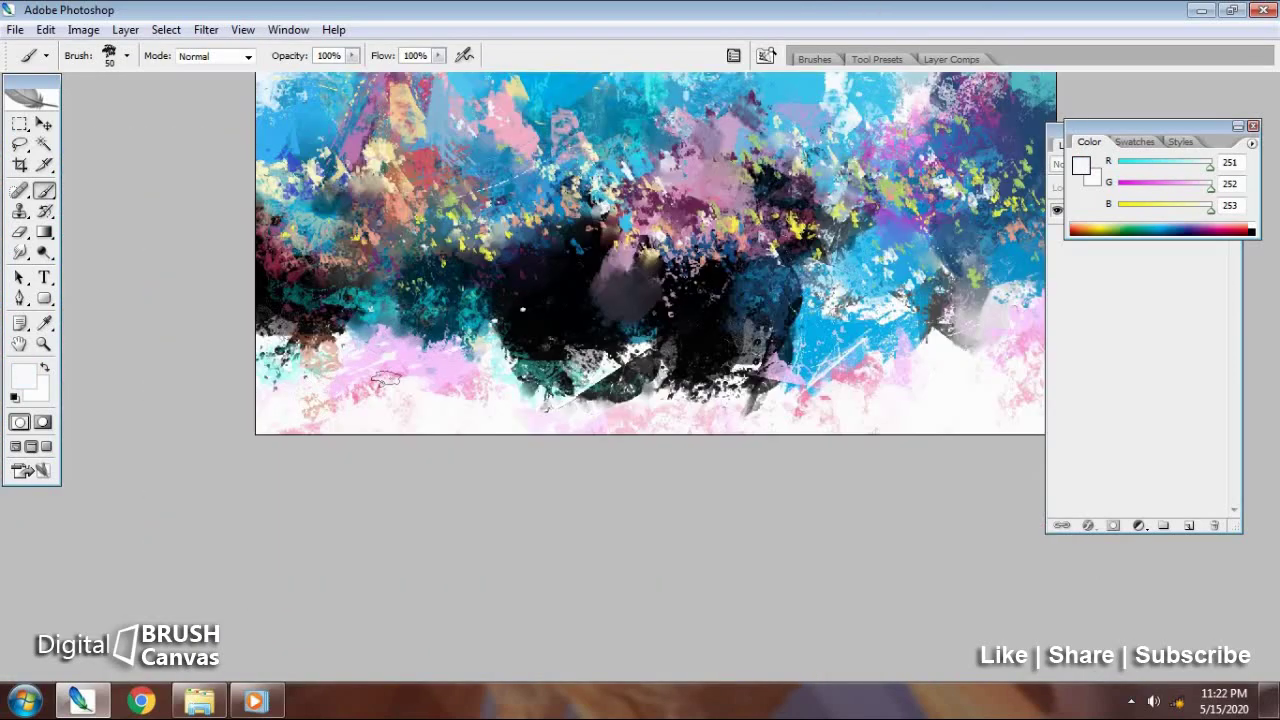
{"action": "left_click_drag", "start_coordinate": [671, 314], "coordinate": [578, 306]}
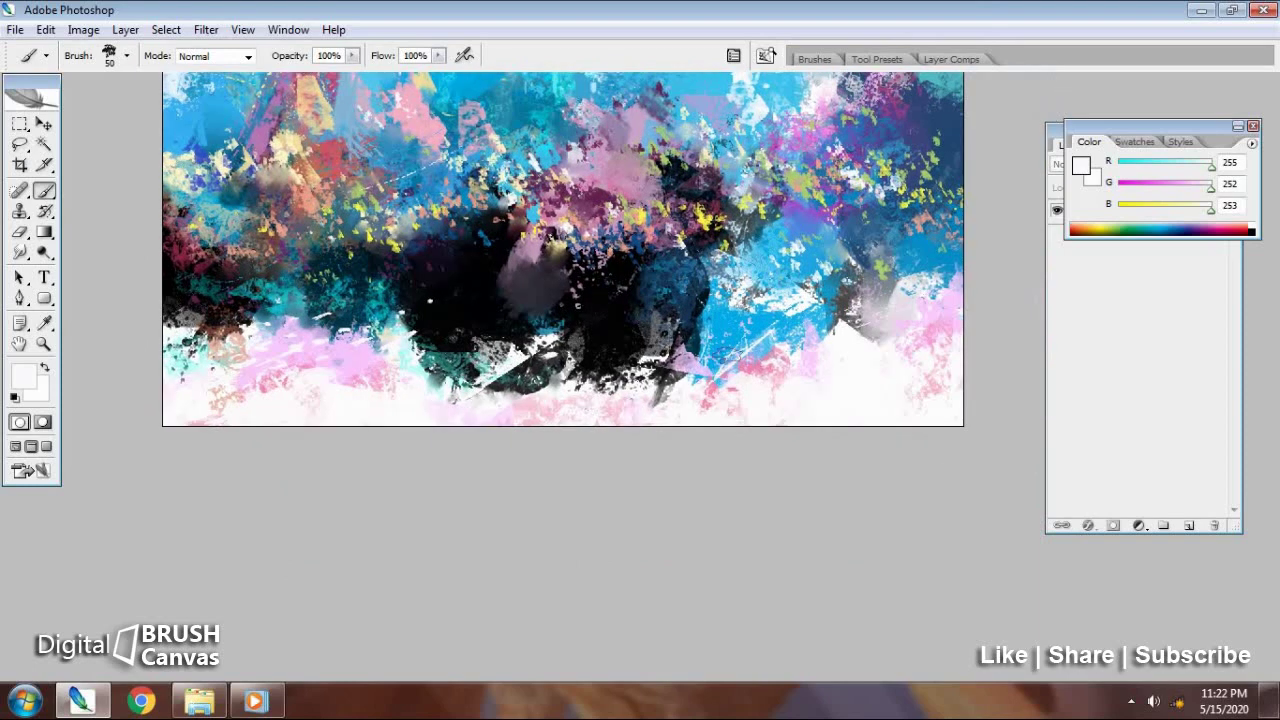
{"action": "mouse_move", "coordinate": [638, 353]}
{"action": "left_mouse_down"}
{"action": "mouse_move", "coordinate": [583, 366]}
{"action": "mouse_move", "coordinate": [685, 300]}
{"action": "left_mouse_up"}
{"action": "key", "text": "r"}
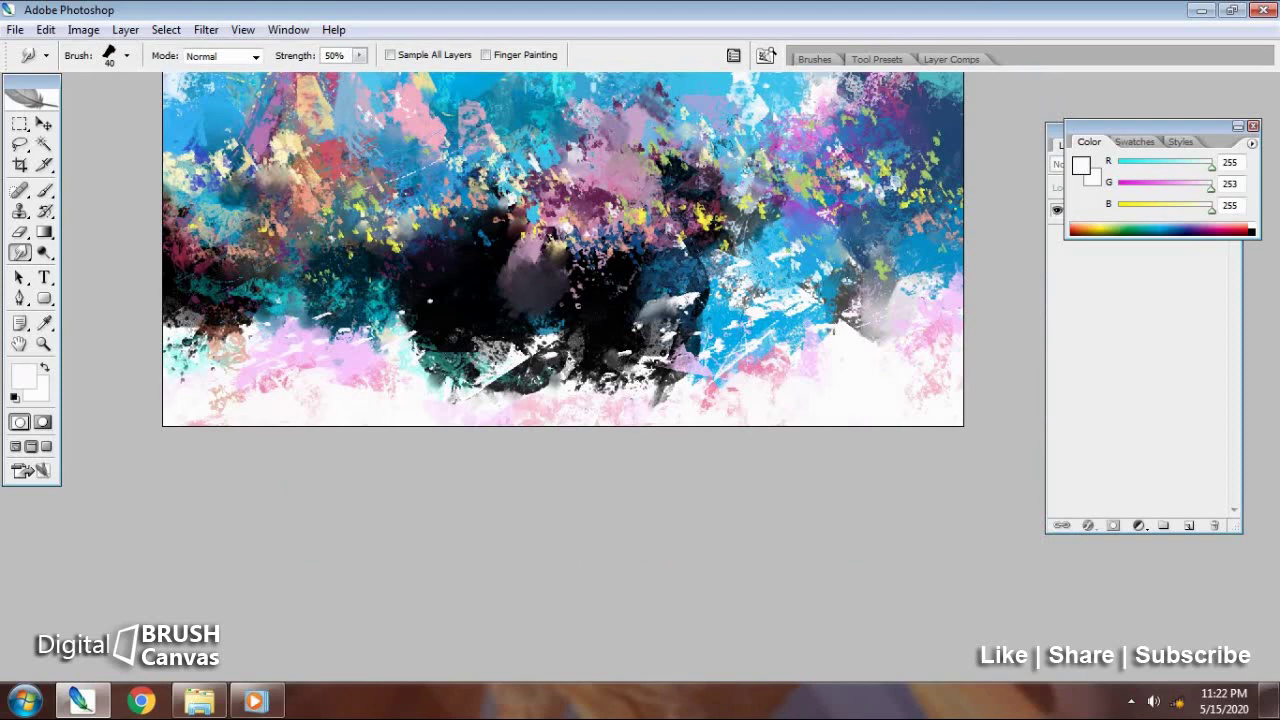
{"action": "key", "text": "b"}
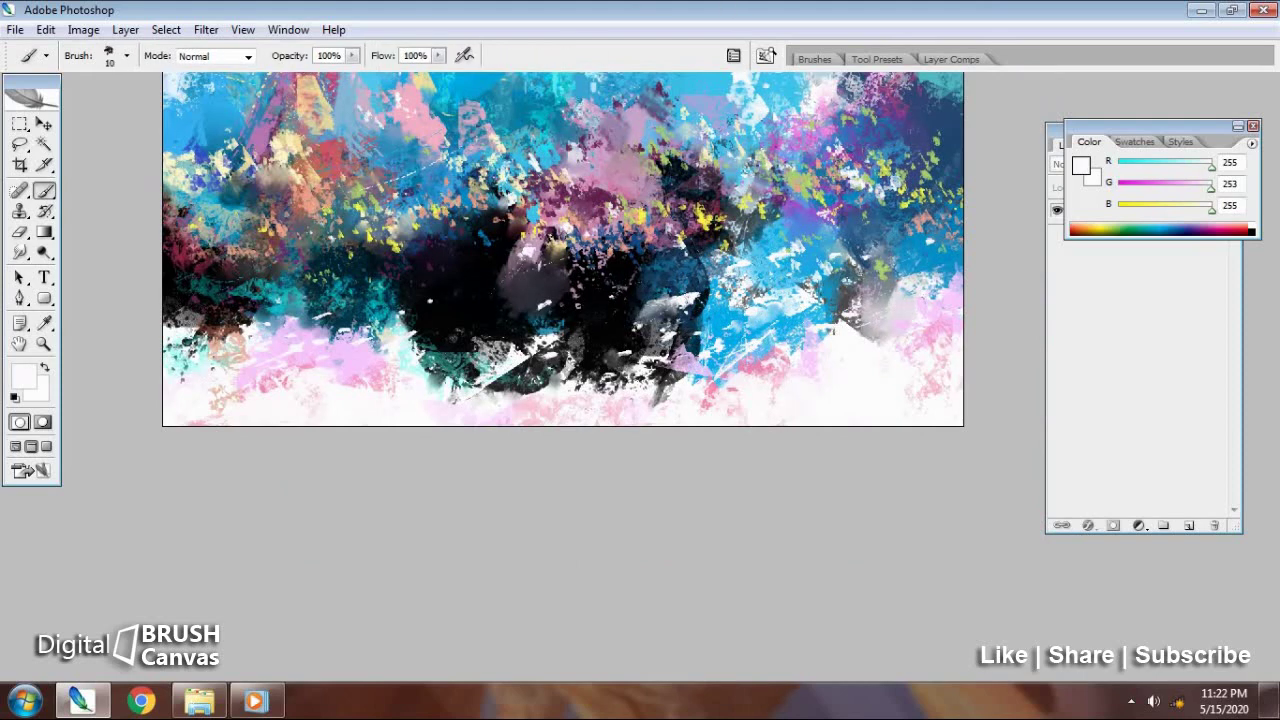
Add smudged white strokes across the dark middle and scribble white into the upper-right corner.
{"action": "mouse_move", "coordinate": [405, 287]}
{"action": "left_mouse_down"}
{"action": "mouse_move", "coordinate": [458, 283]}
{"action": "mouse_move", "coordinate": [468, 268]}
{"action": "left_mouse_up"}
{"action": "key", "text": "r"}
{"action": "scroll", "coordinate": [500, 260], "scroll_direction": "up", "scroll_amount": 3}
{"action": "key", "text": "b"}
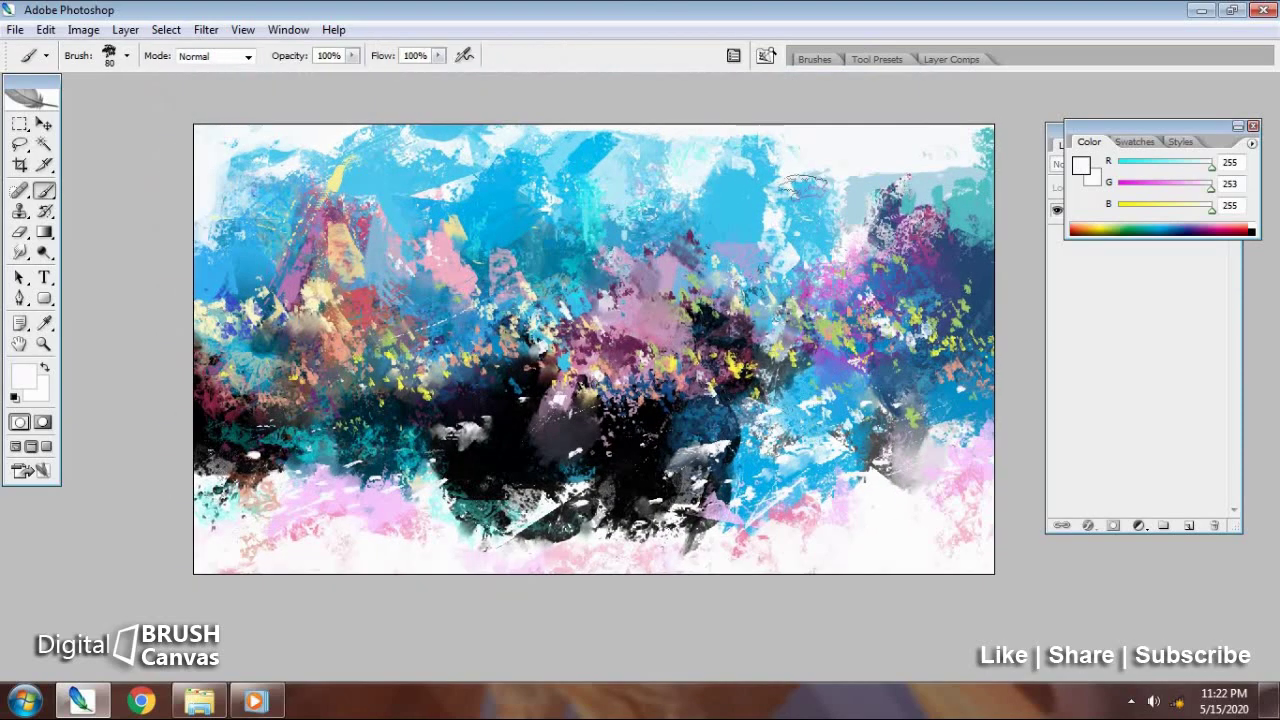
{"action": "left_click_drag", "start_coordinate": [775, 155], "coordinate": [810, 162]}
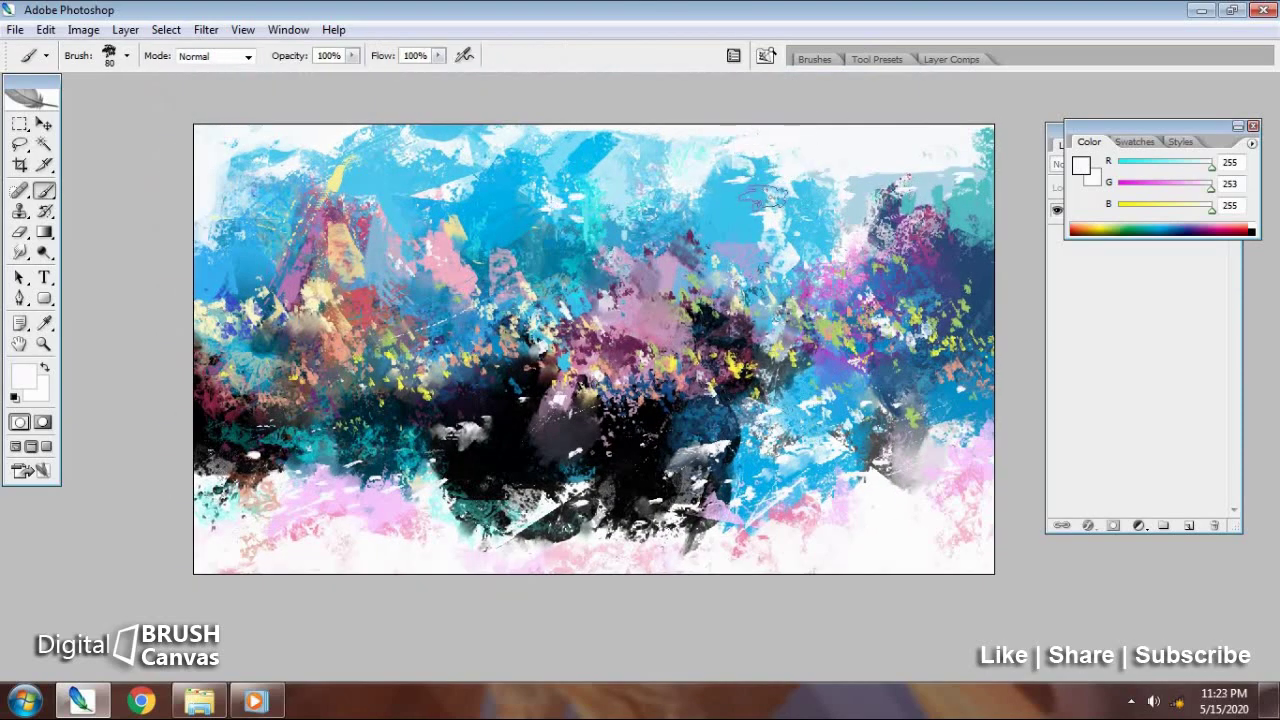
{"action": "key", "text": "ctrl+minus"}
Shrink the brush, then crop slightly beyond the canvas edges to add a white border.
{"action": "key", "text": "Tab"}
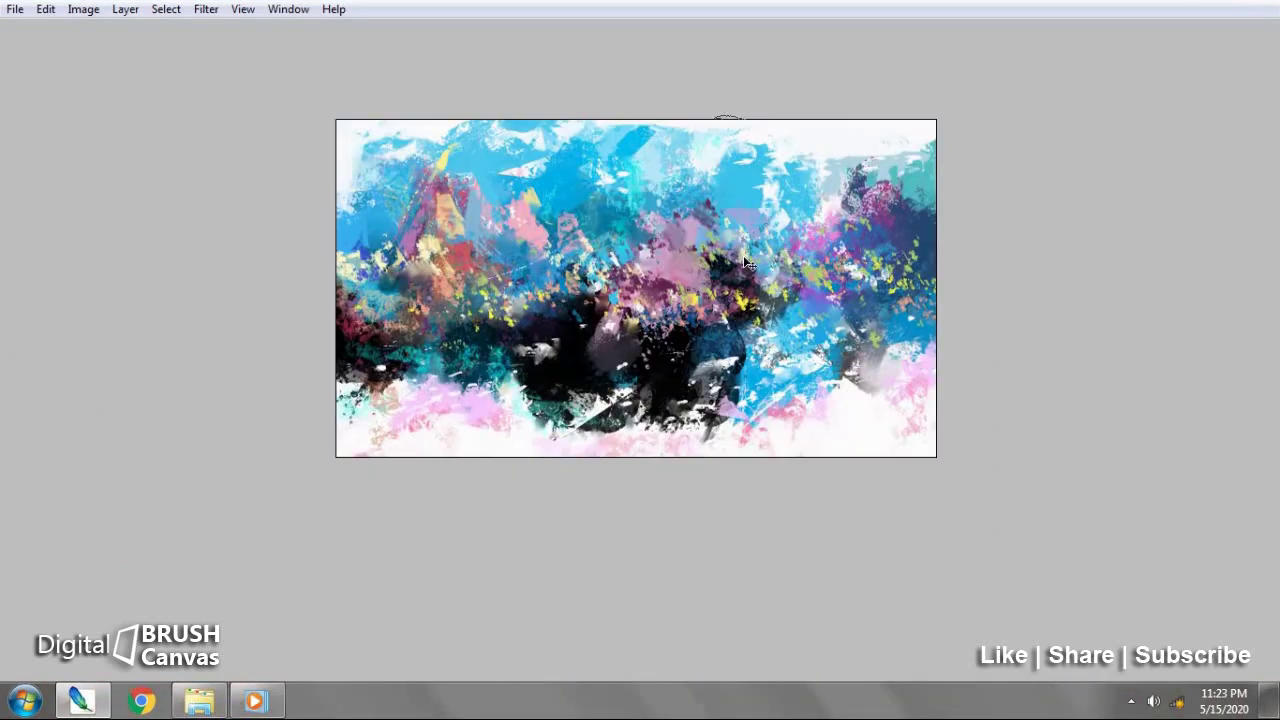
{"action": "key", "text": "ctrl+plus"}
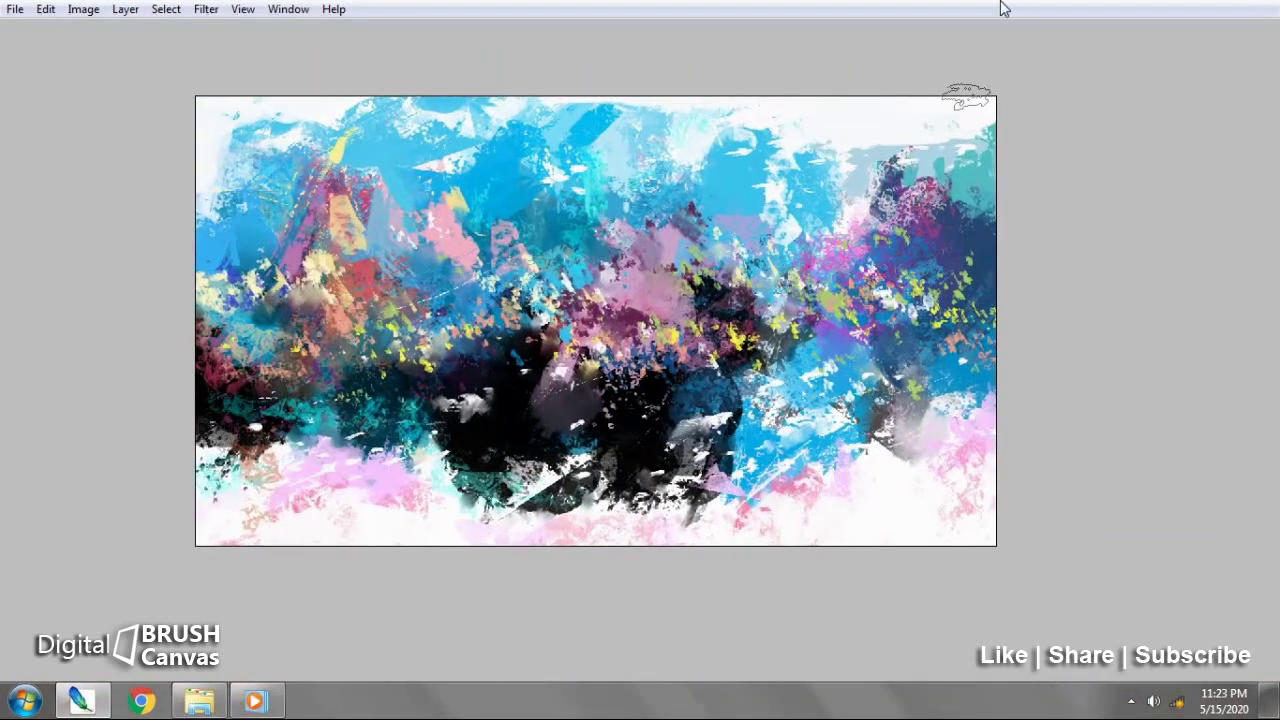
{"action": "key", "text": "bracketleft"}
{"action": "key", "text": "bracketleft"}
{"action": "key", "text": "bracketleft"}
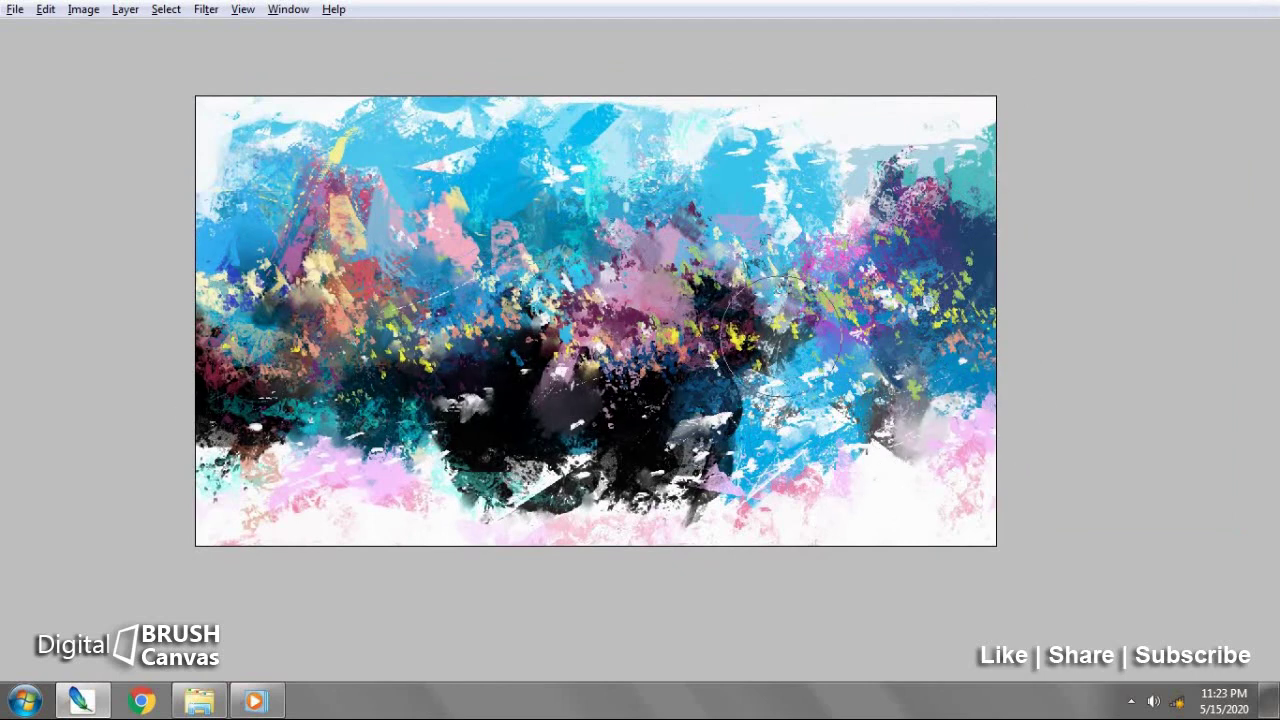
{"action": "key", "text": "ctrl+minus"}
{"action": "left_click_drag", "start_coordinate": [300, 123], "coordinate": [929, 480]}
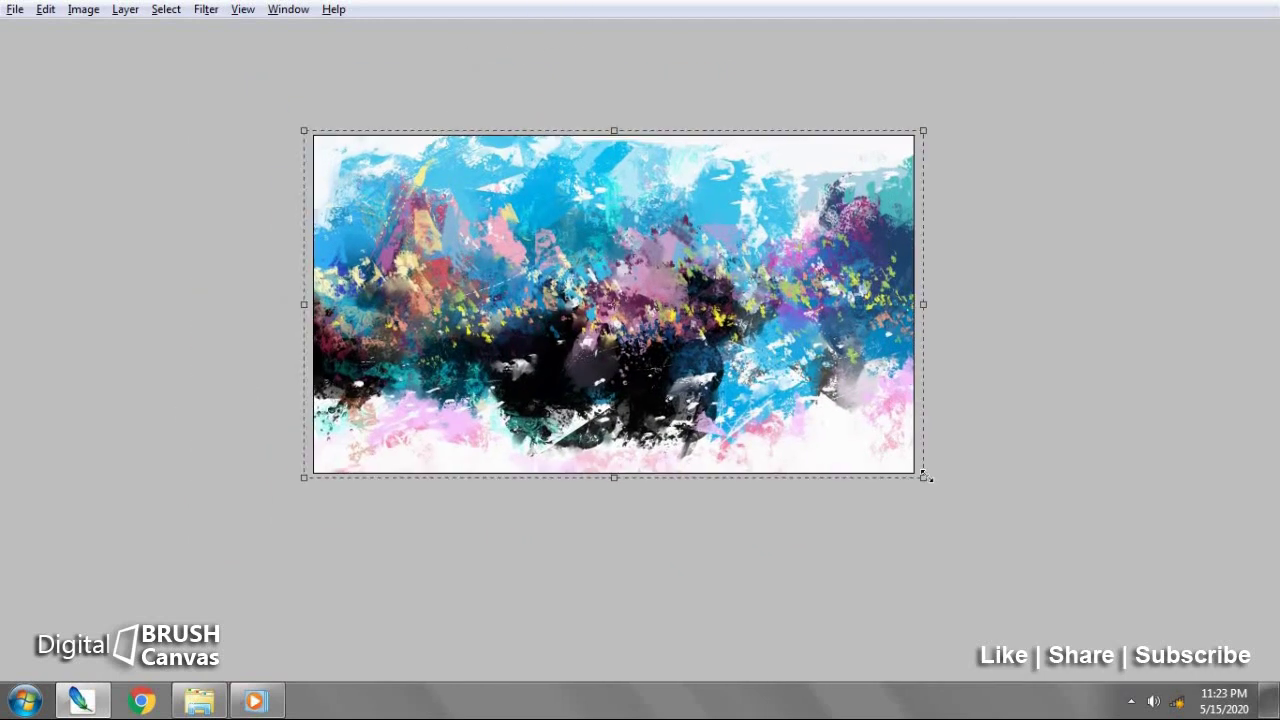
{"action": "key", "text": "Return"}
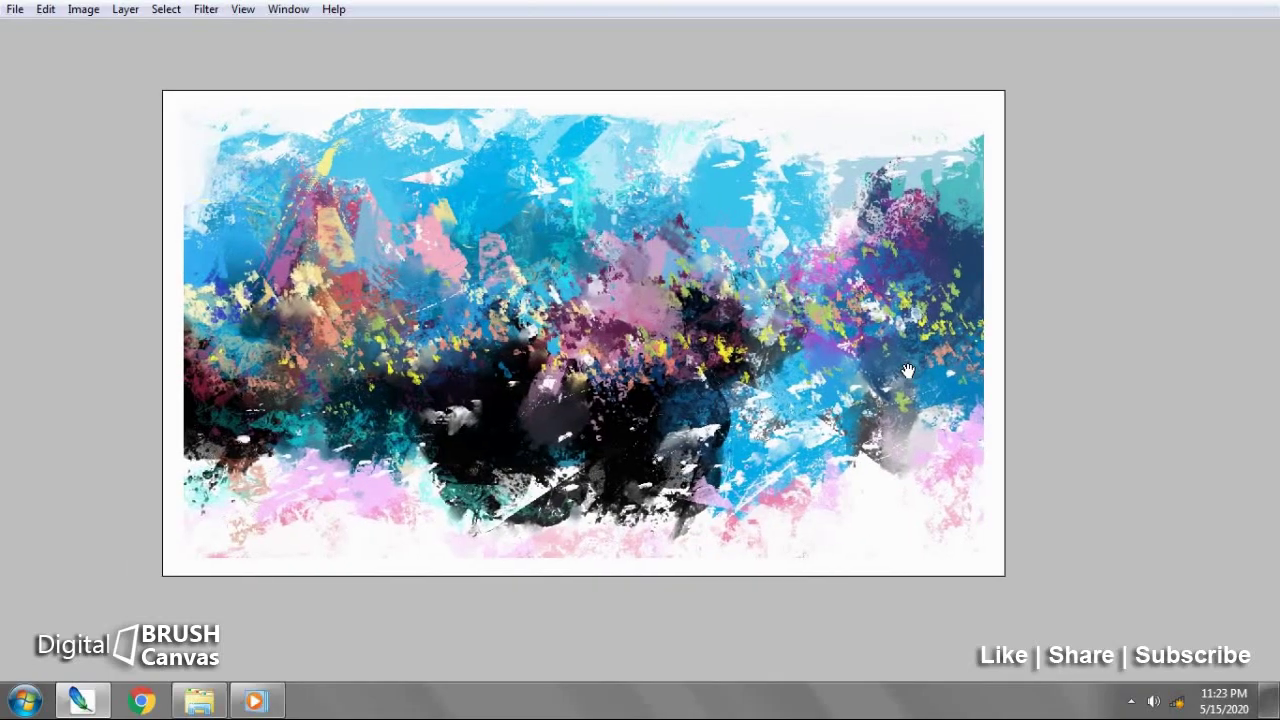